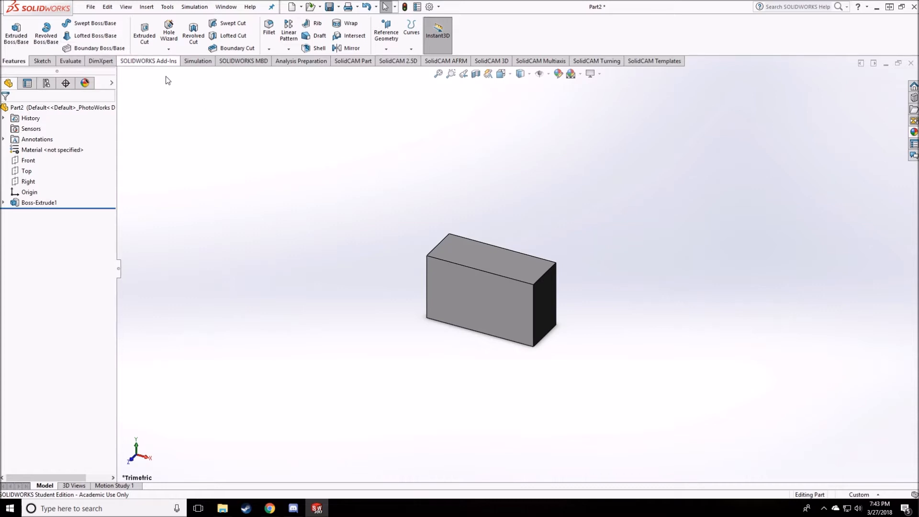
- Insert an auto-created design table into the part without selecting any dimensions, and close its worksheet
left_click(148, 7)
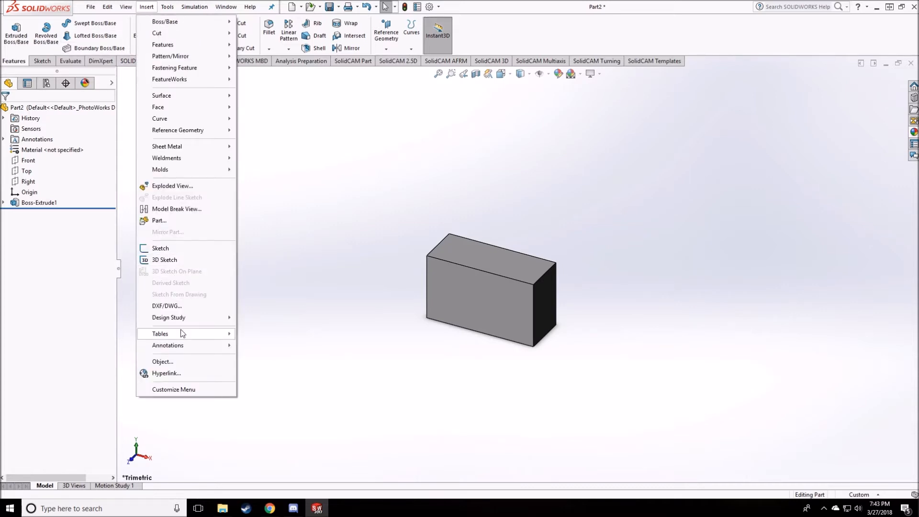
mouse_move(182, 334)
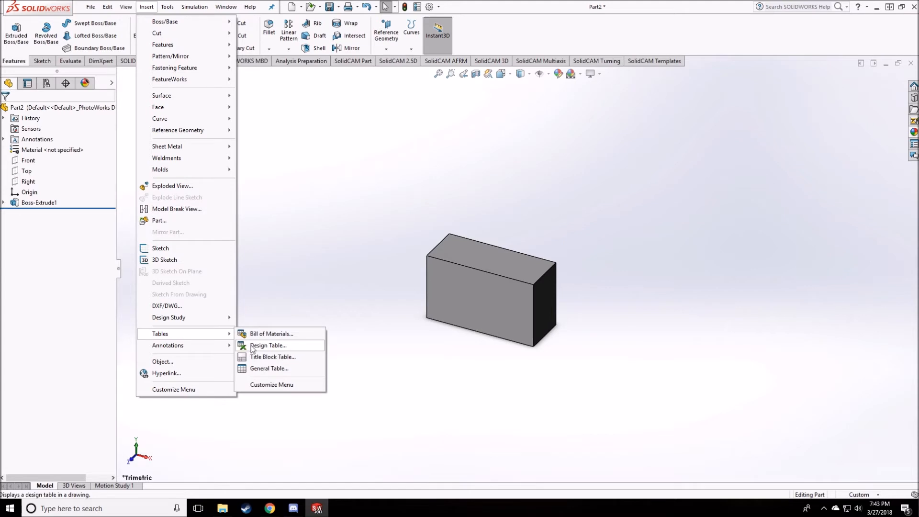
left_click(267, 345)
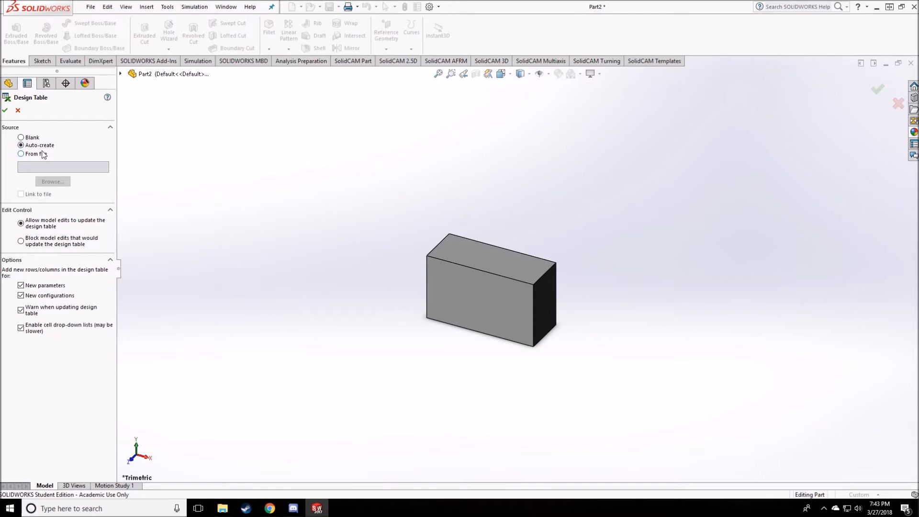
left_click(5, 111)
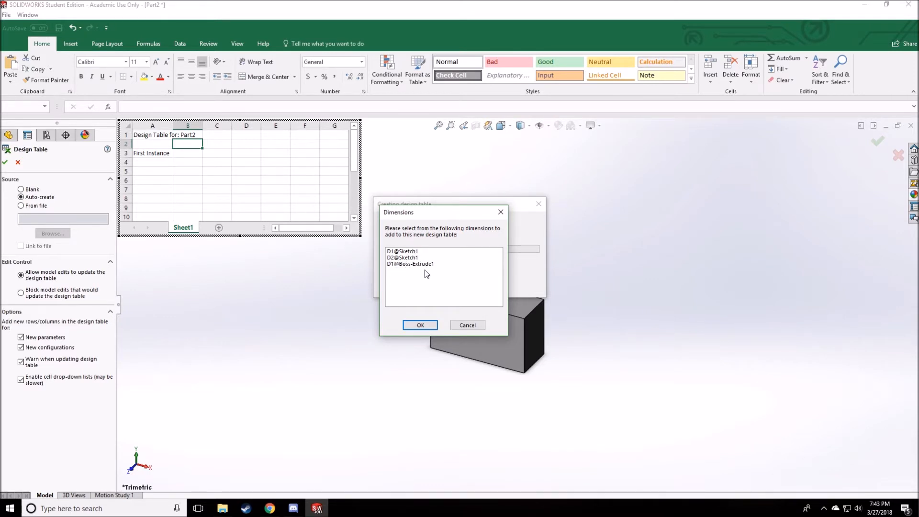
left_click(419, 326)
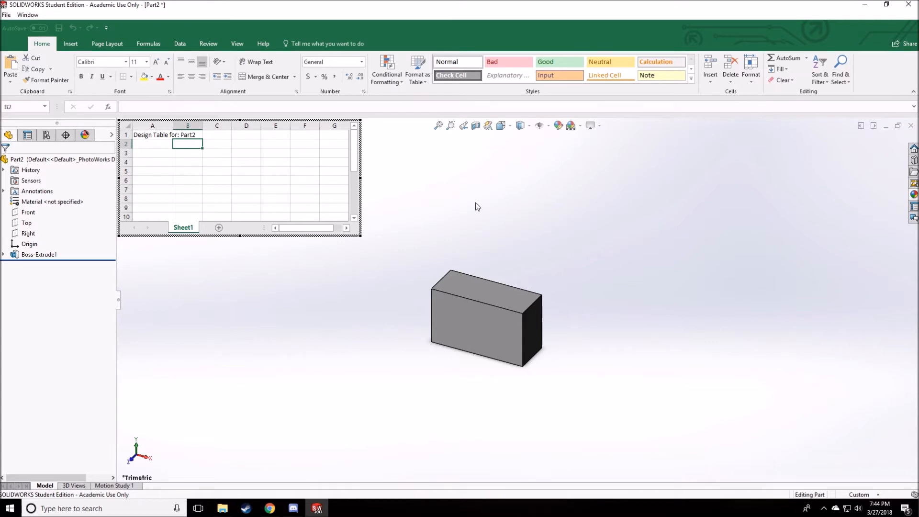
left_click(433, 196)
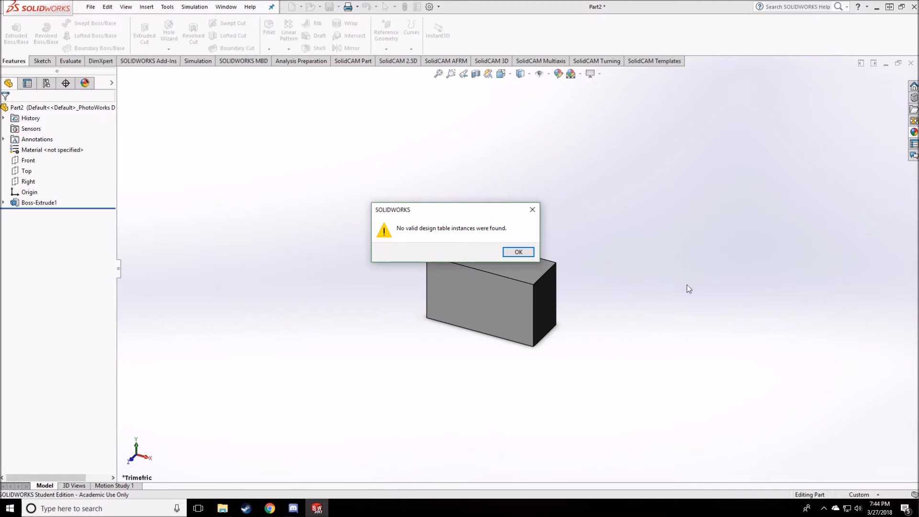
left_click(518, 251)
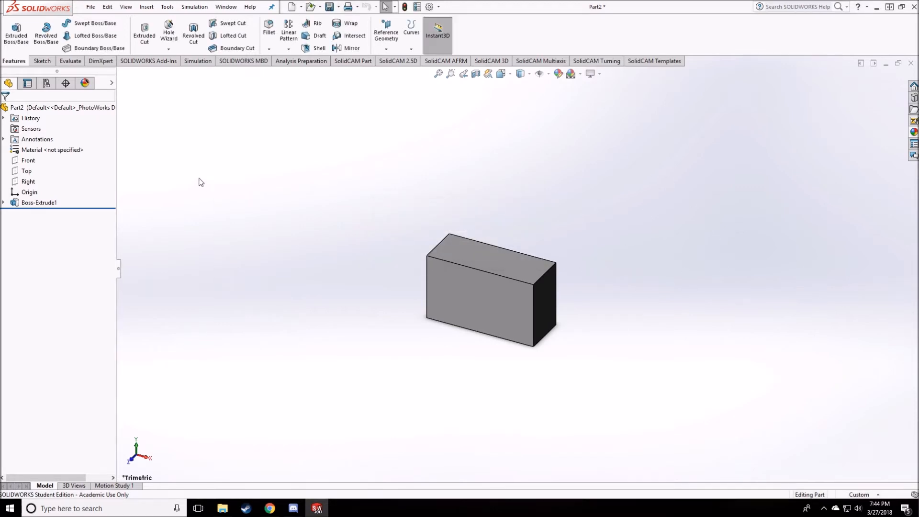
- Delete the empty design table from the part's configuration tables
left_click(46, 83)
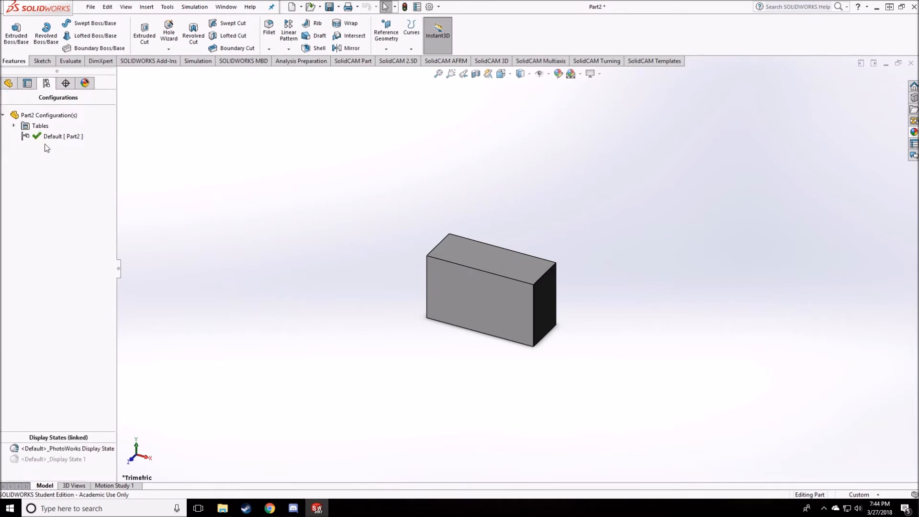
left_click(8, 83)
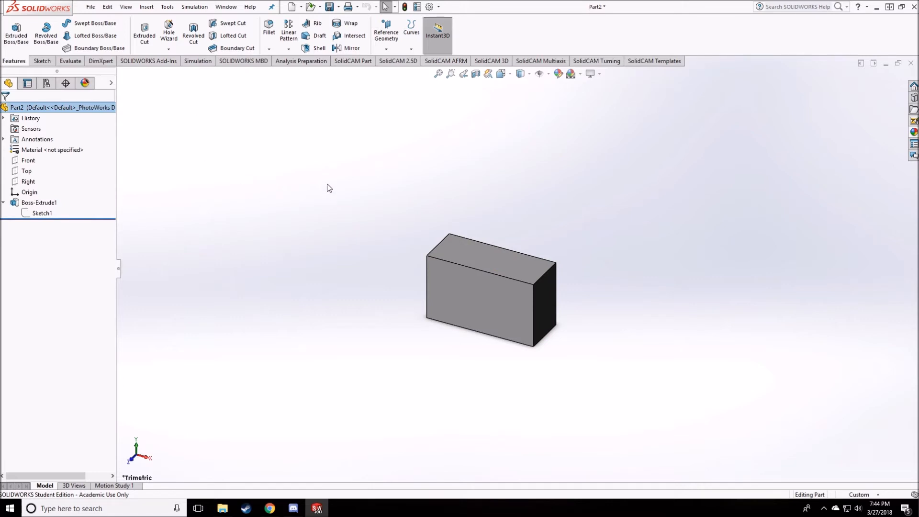
left_click(46, 83)
left_click(13, 125)
left_click(55, 136)
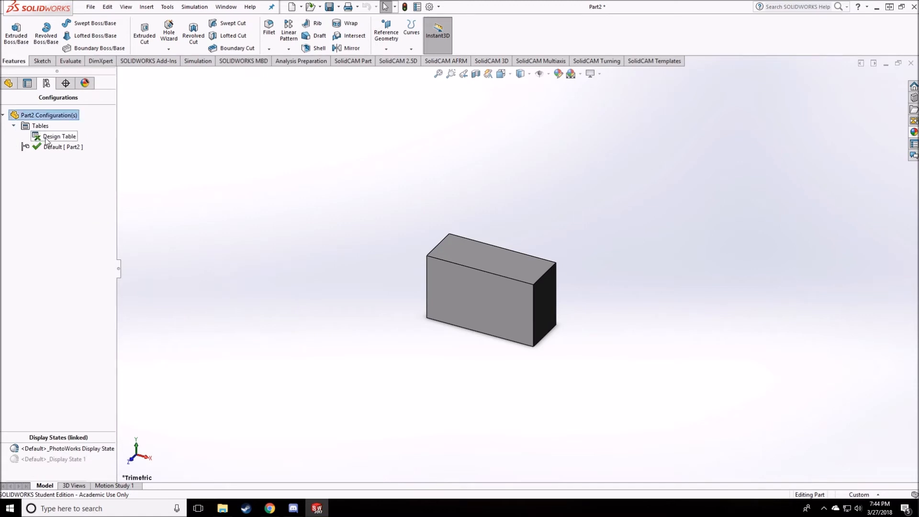
right_click(47, 137)
left_click(70, 191)
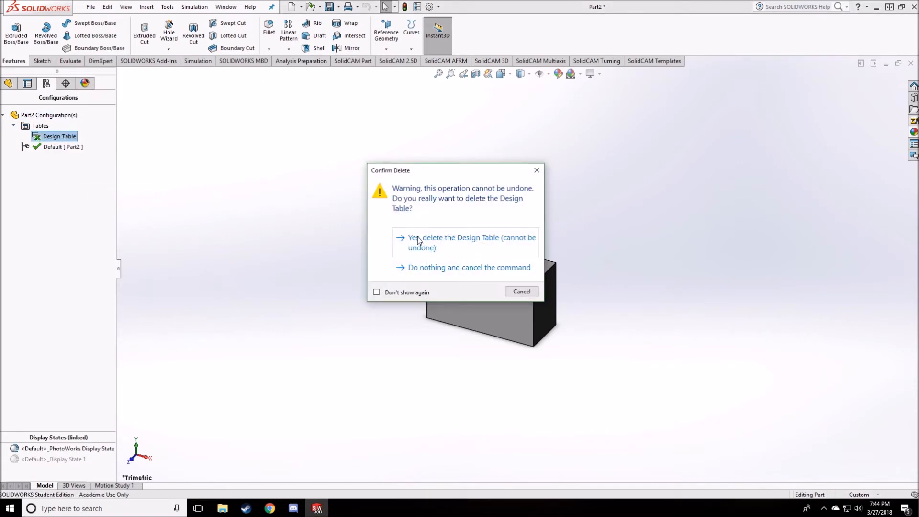
left_click(440, 248)
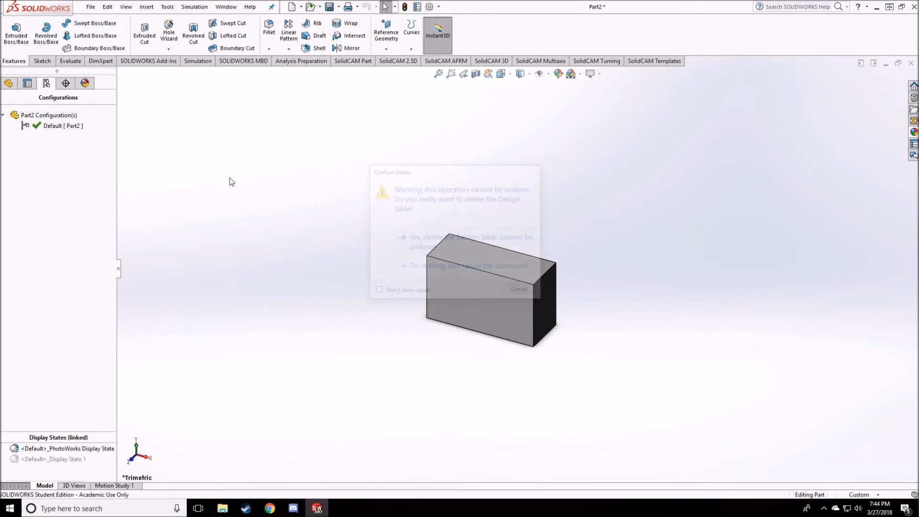
- Edit Sketch1 and rename the rectangle's vertical 3 mm dimension as Height
left_click(9, 85)
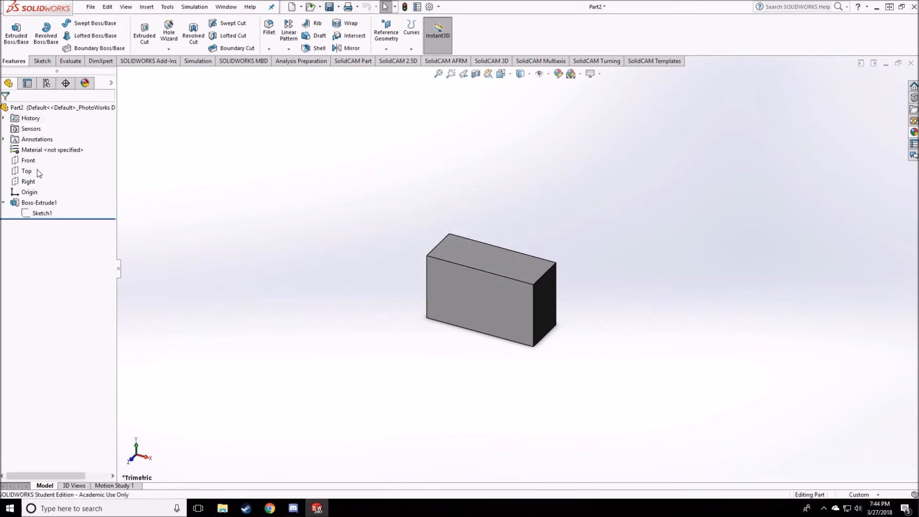
left_click(43, 215)
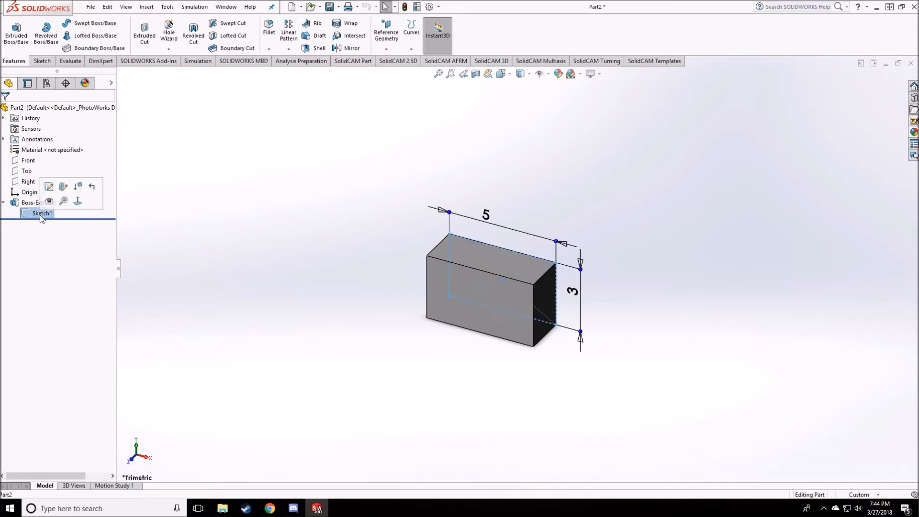
left_click(49, 187)
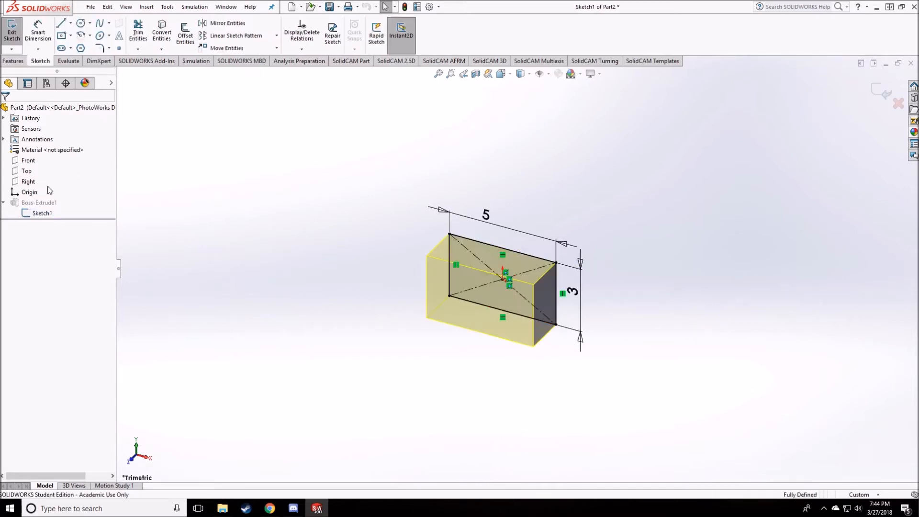
double_click(574, 294)
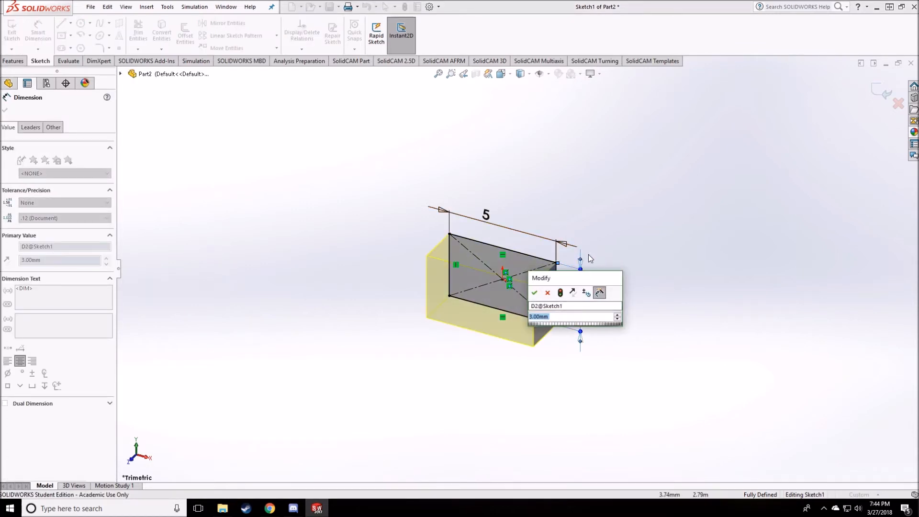
left_click(569, 306)
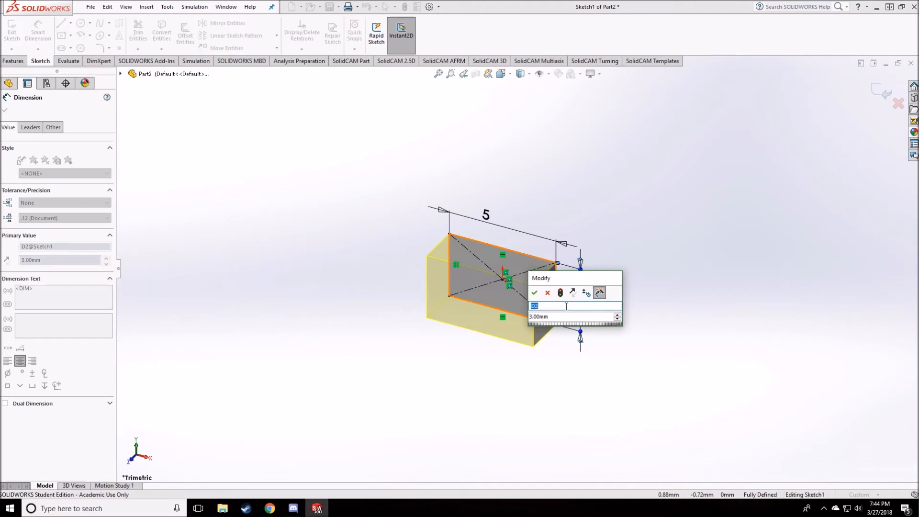
type("Height")
key("Return")
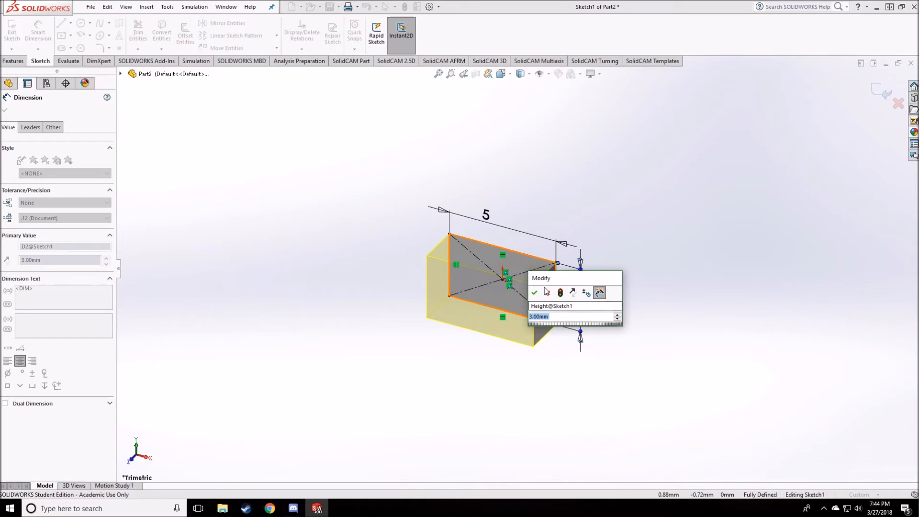
left_click(534, 294)
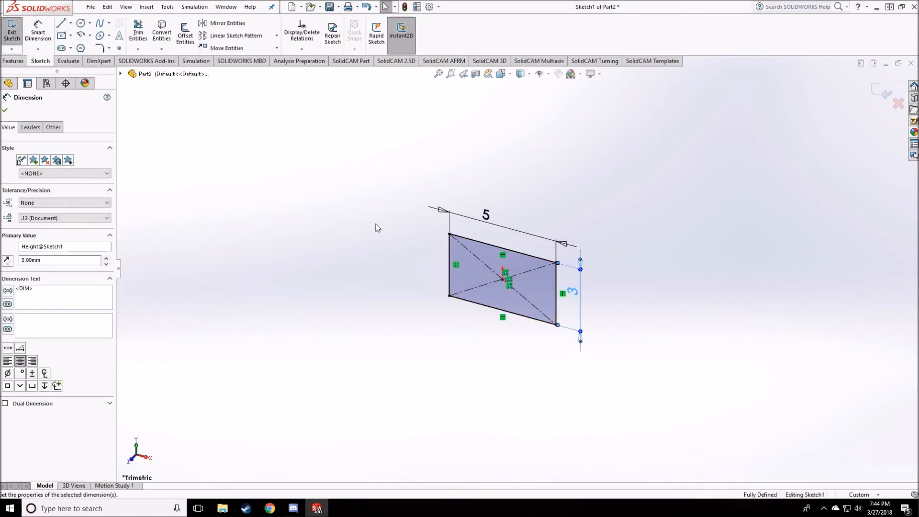
- Rename the rectangle's horizontal 5 mm dimension as Width
left_click(486, 214)
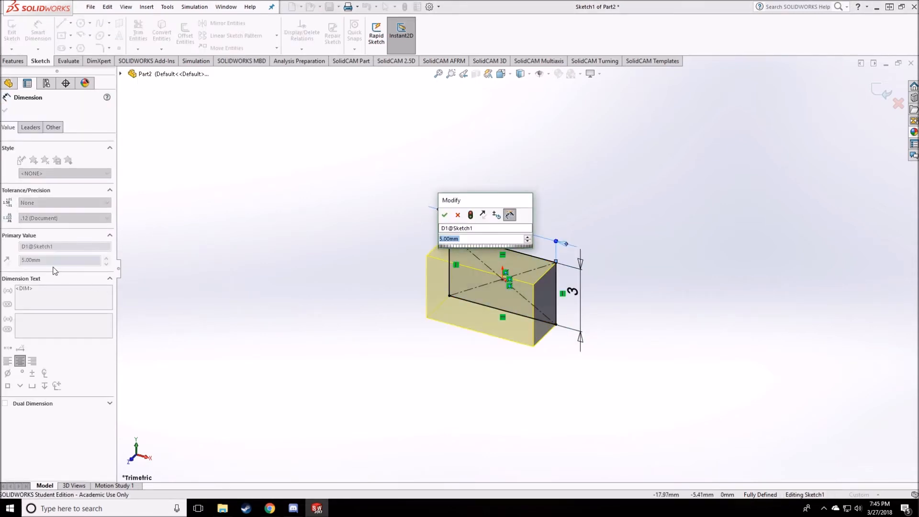
left_click(441, 228)
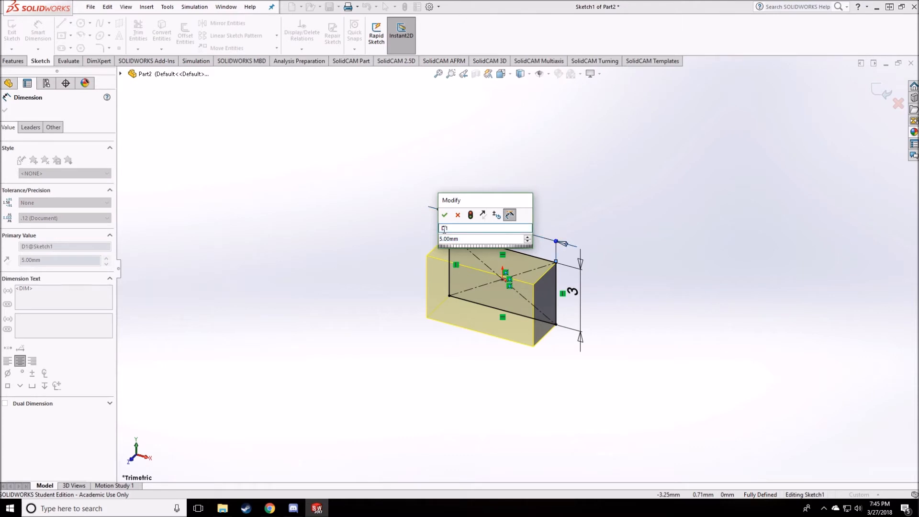
left_click_drag(458, 228, 428, 229)
type("Width@Sketch")
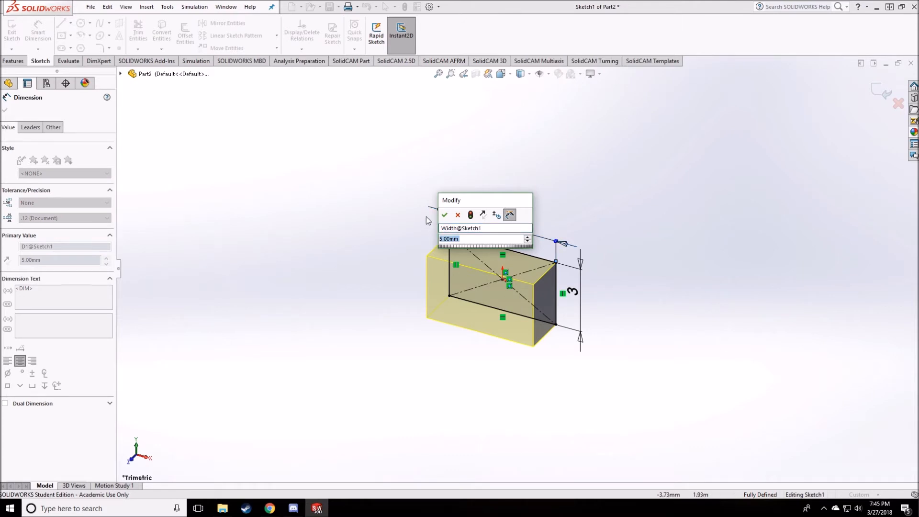
left_click(444, 215)
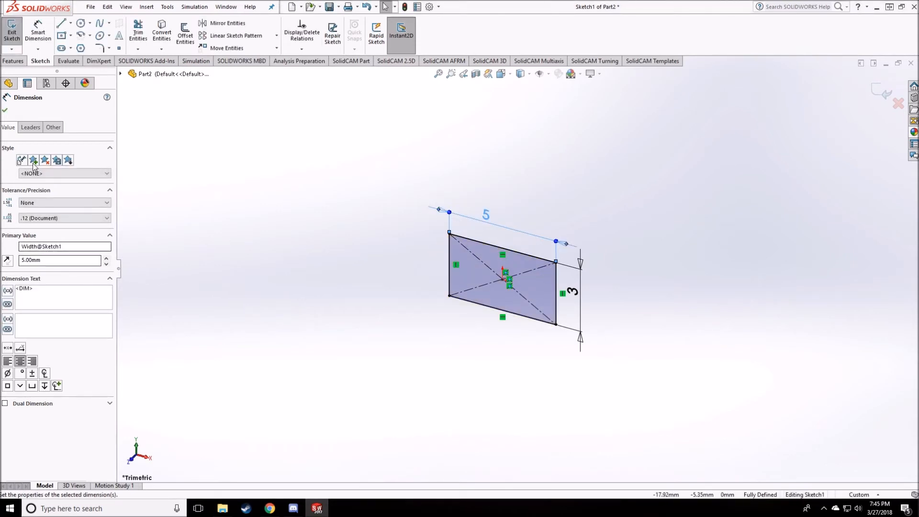
left_click(5, 112)
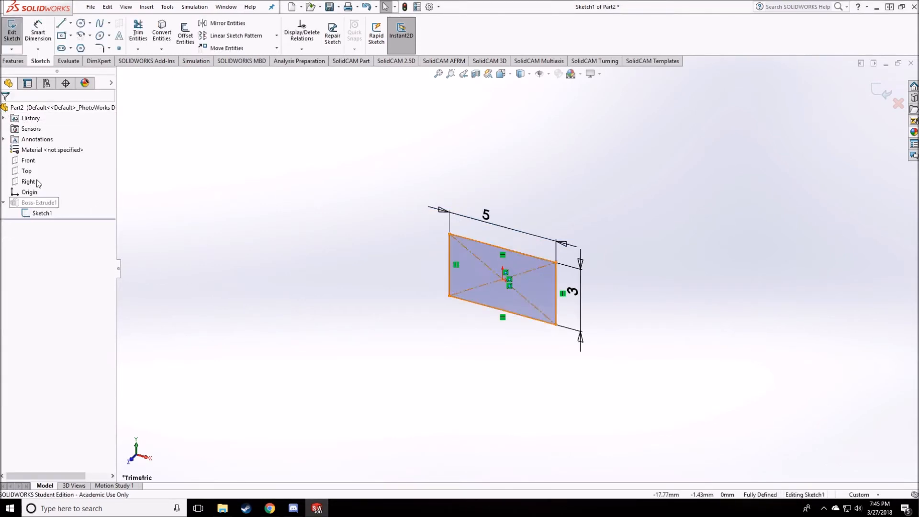
- Rename the block's base sketch as Cube Sketch and exit sketch editing
left_click(41, 213)
left_click(39, 212)
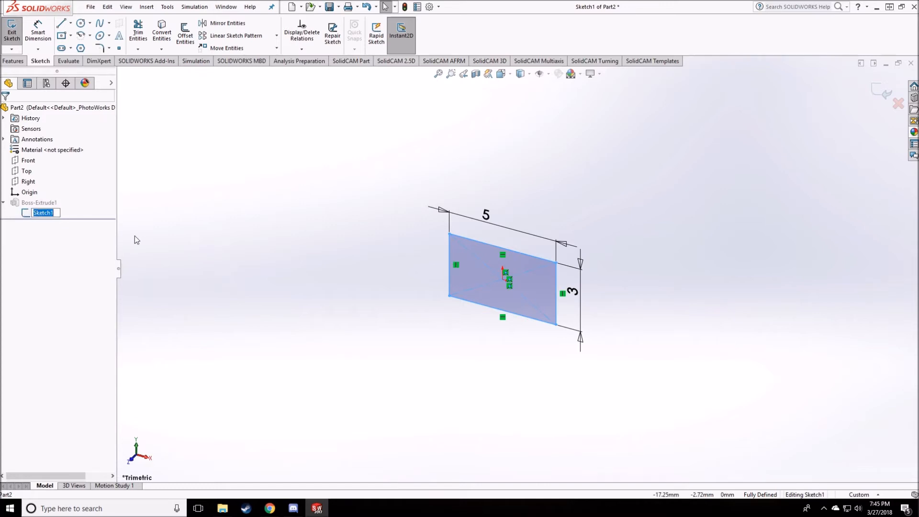
type("Cube Sketch")
key("Return")
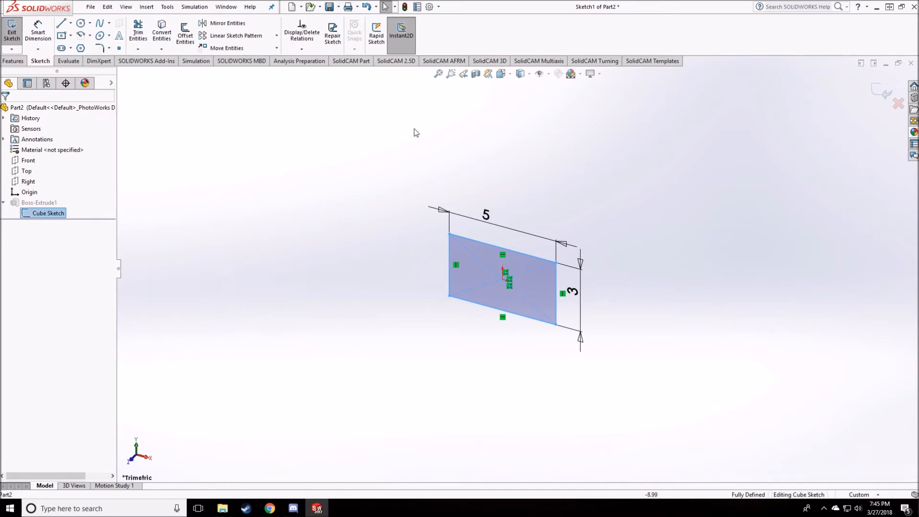
left_click(875, 87)
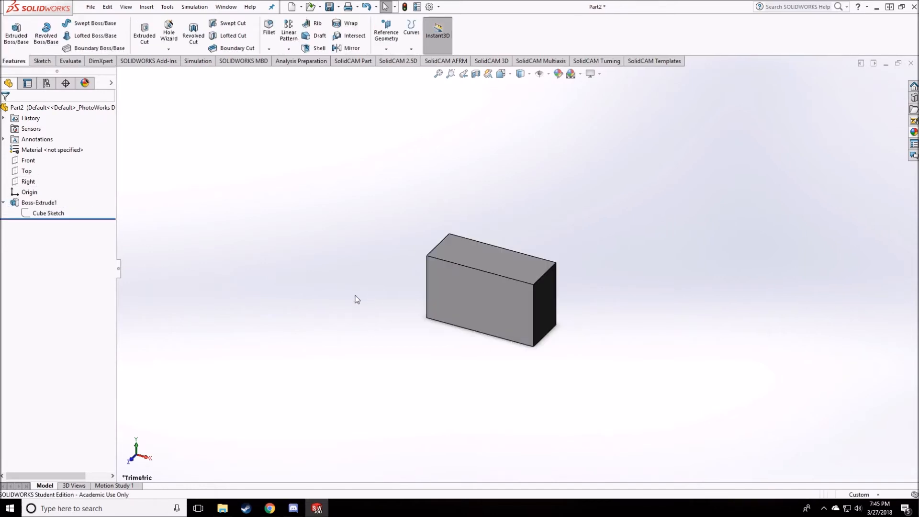
- Display the block's feature dimensions and rename the 2 mm extrusion depth dimension as Thickness
left_click(23, 205)
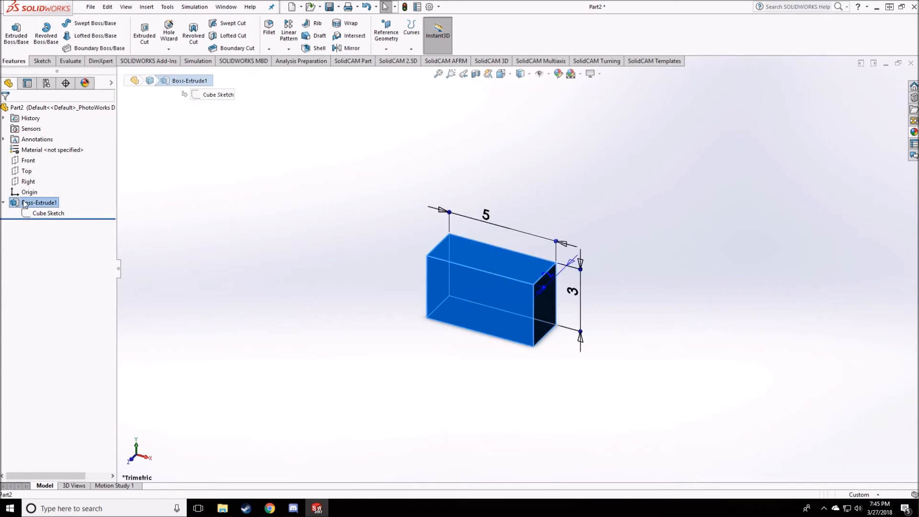
double_click(23, 202)
double_click(25, 202)
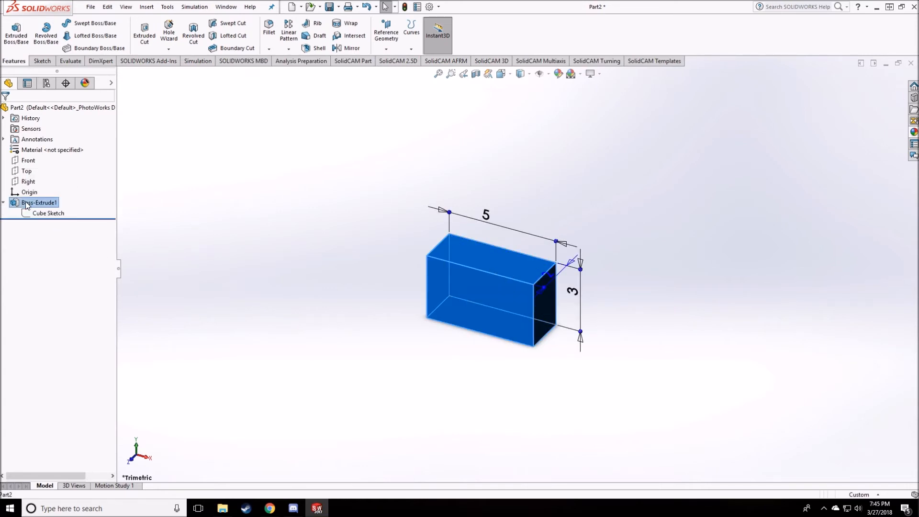
right_click(40, 205)
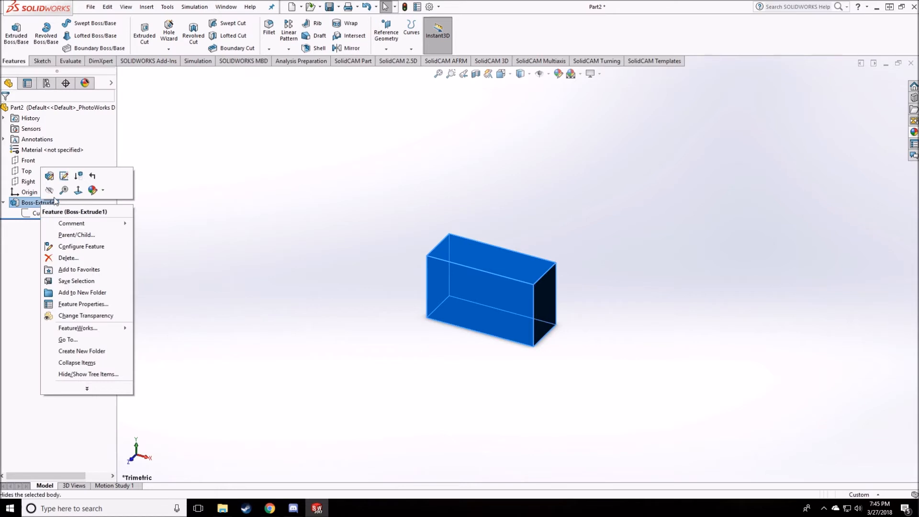
double_click(30, 200)
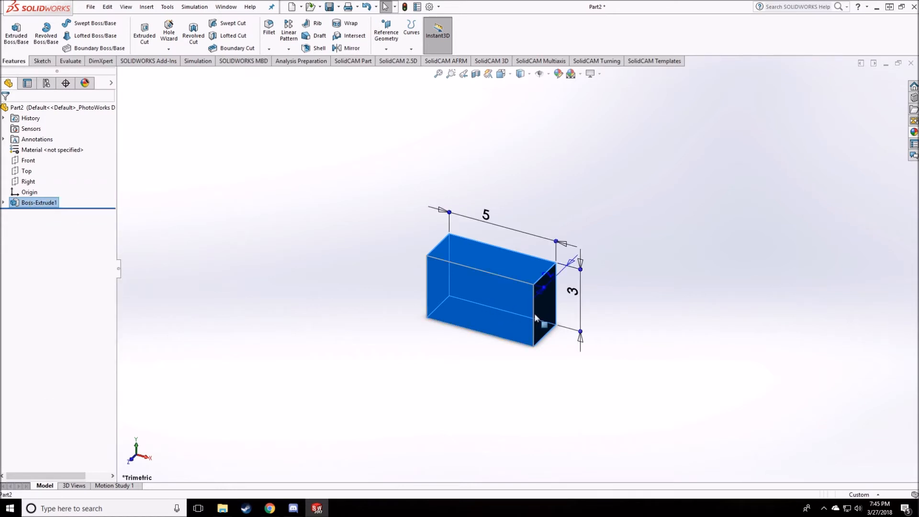
middle_click_drag(573, 305, 567, 314)
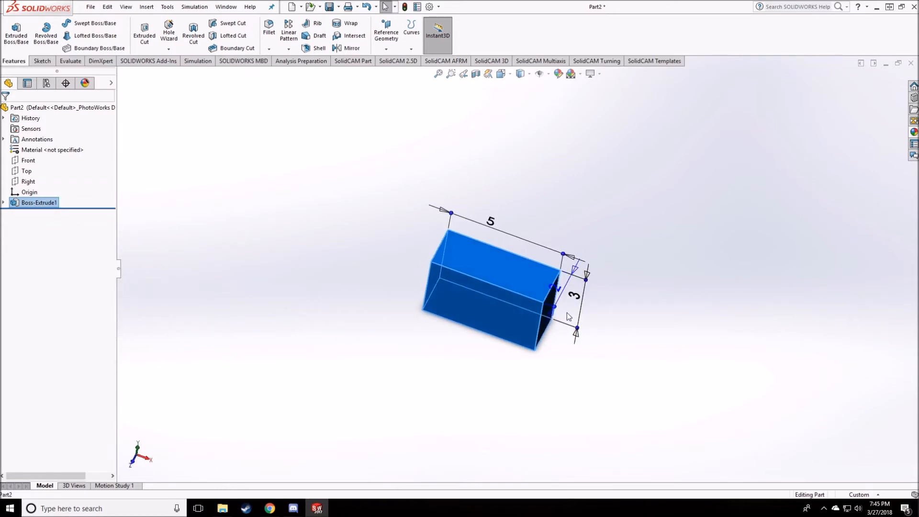
left_click(561, 294)
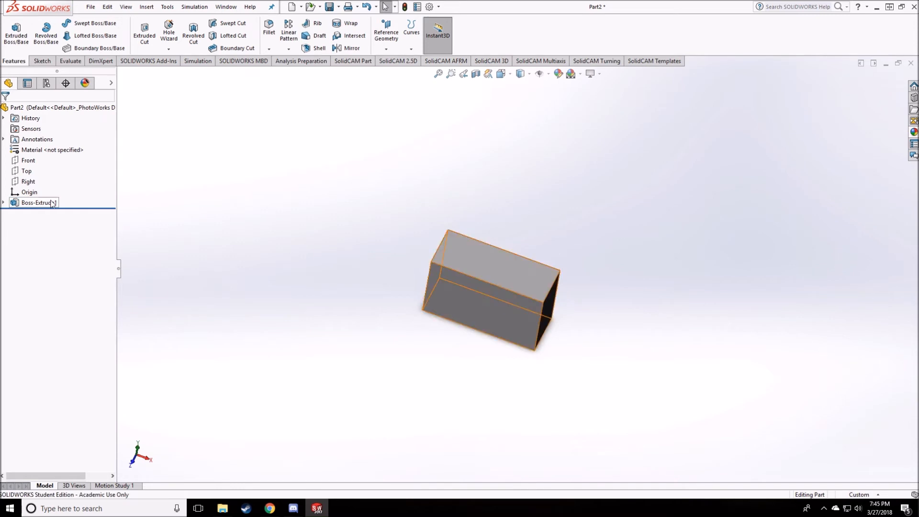
double_click(492, 310)
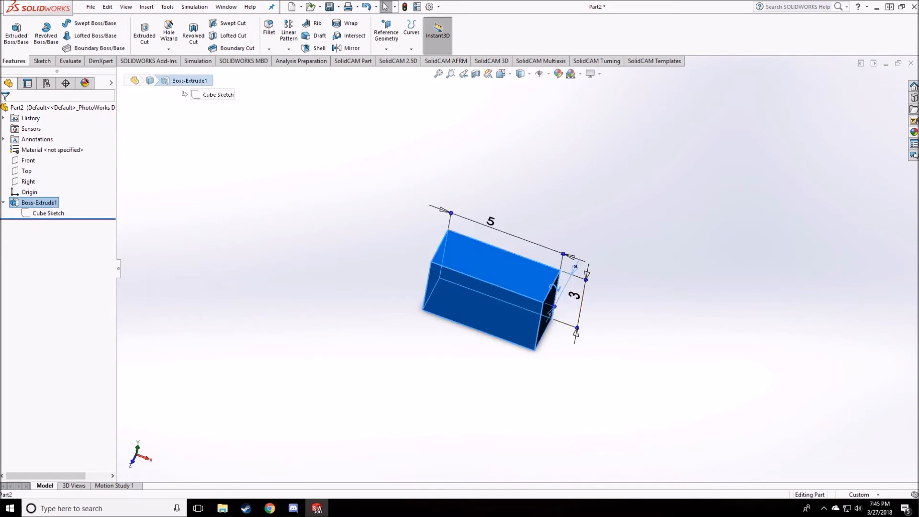
double_click(572, 295)
left_click(571, 299)
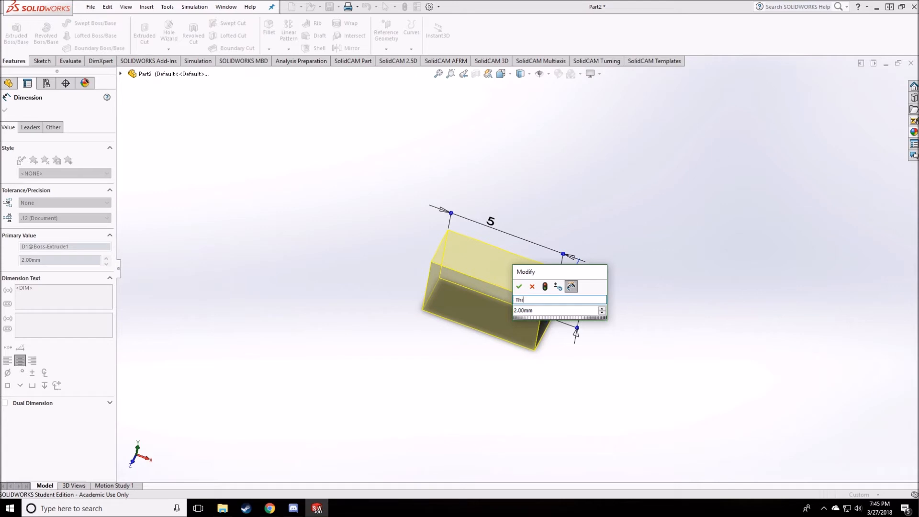
type("Thickness")
key("Tab")
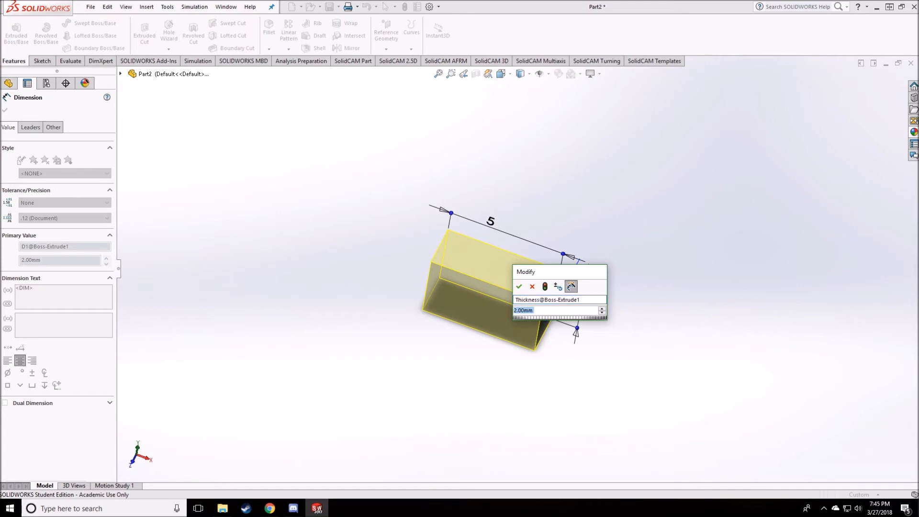
left_click(519, 287)
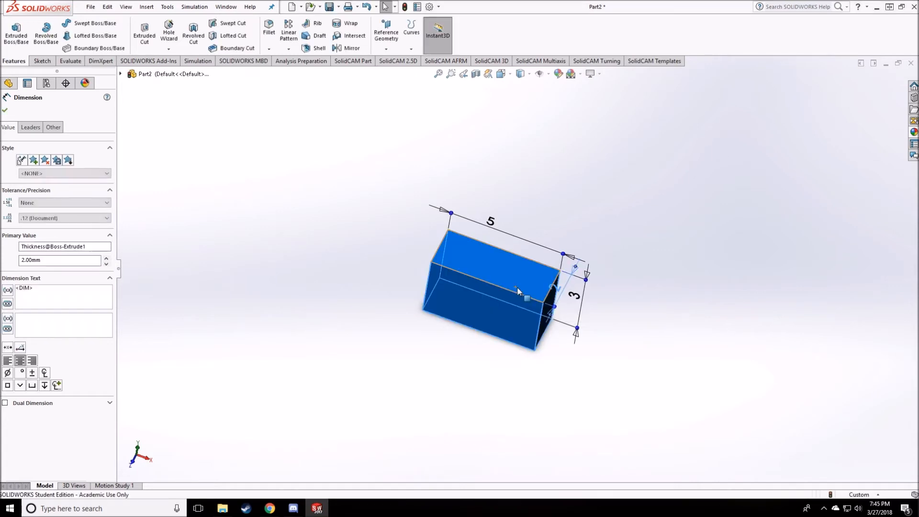
left_click(6, 111)
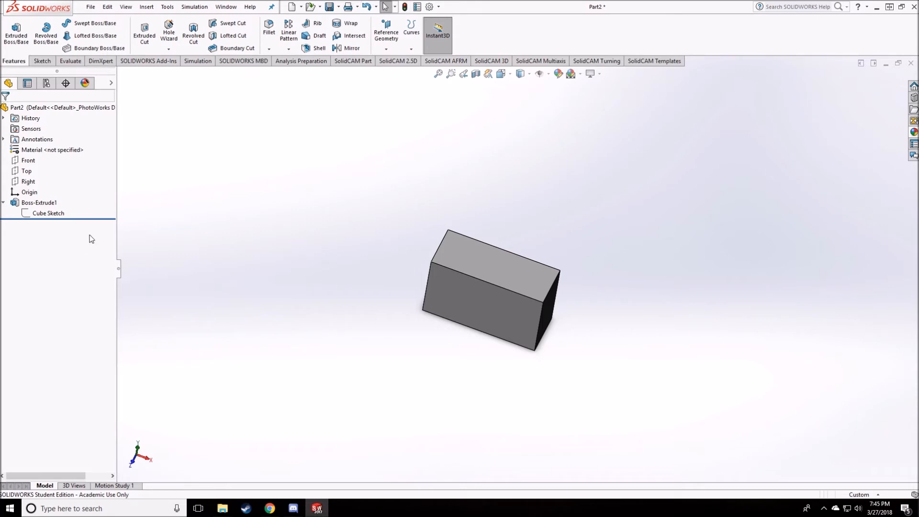
- Rename the Boss-Extrude1 feature as Cube
left_click(38, 203)
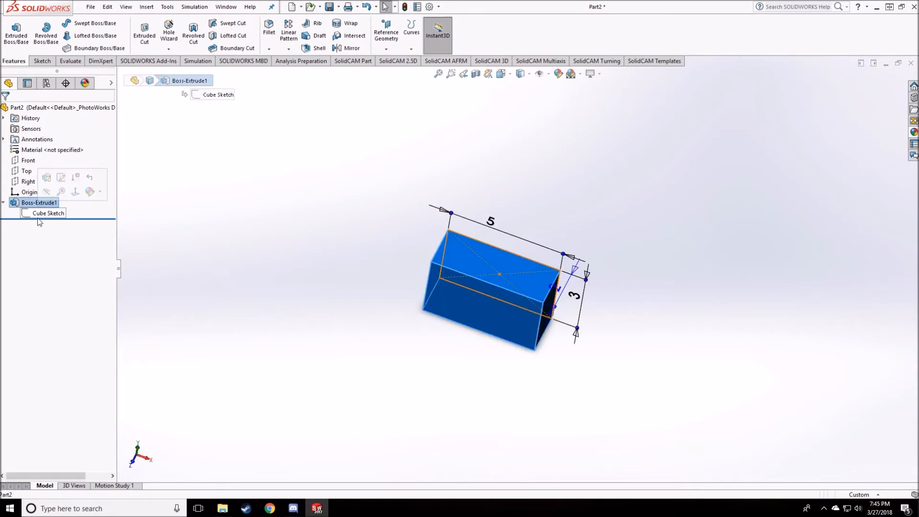
left_click(56, 202)
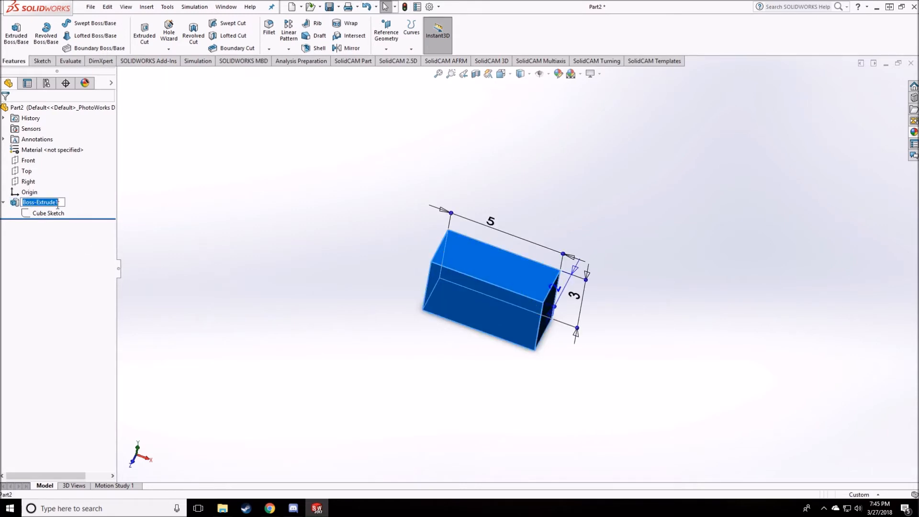
type("Cube")
key("Return")
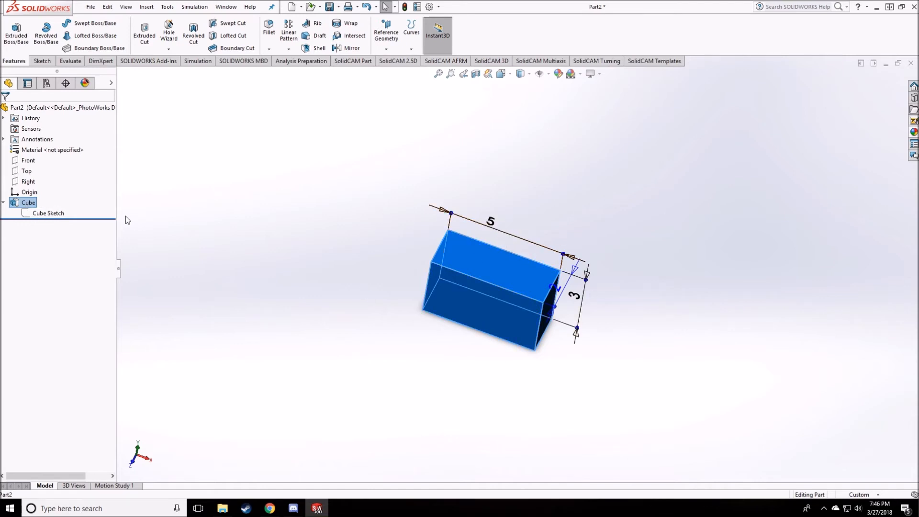
left_click(182, 211)
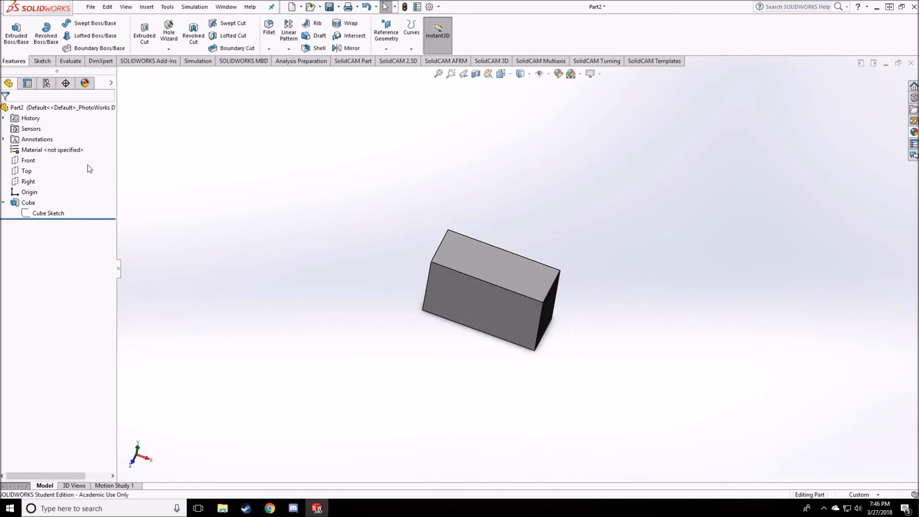
- Insert an auto-created design table containing the Width, Height and Thickness dimensions, and widen its worksheet frame
left_click(147, 7)
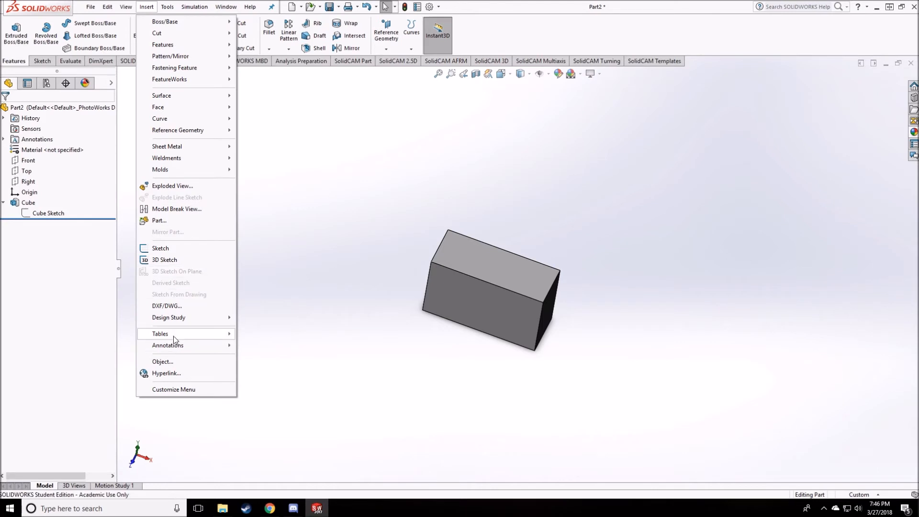
mouse_move(175, 335)
left_click(266, 347)
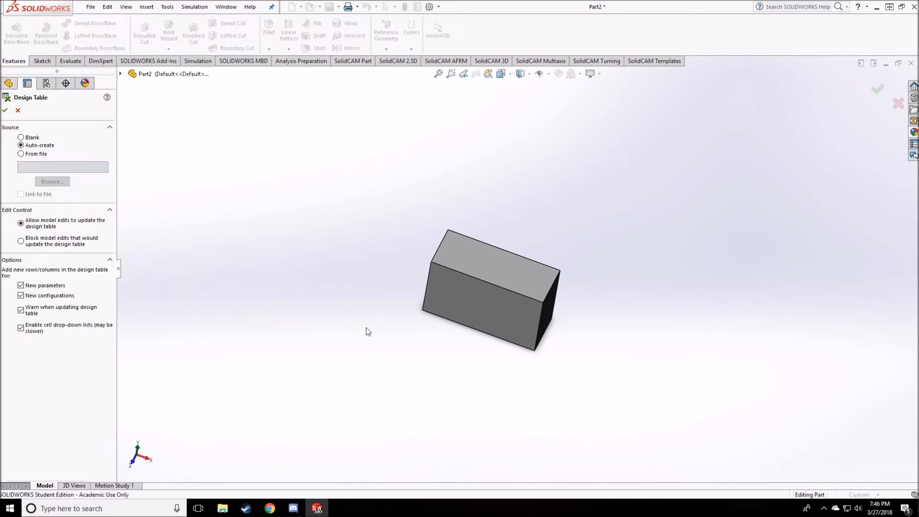
left_click(4, 111)
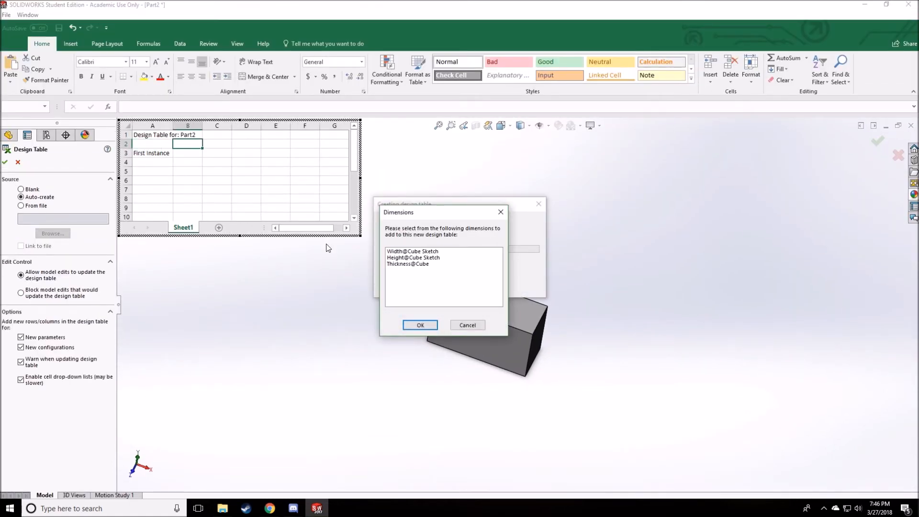
left_click(424, 252)
left_click(407, 259, "shift")
left_click(412, 264, "shift")
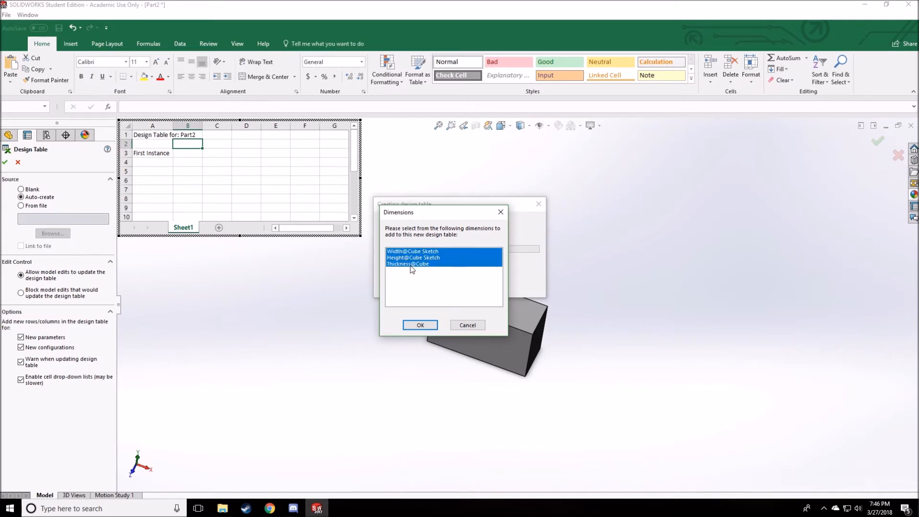
left_click(421, 326)
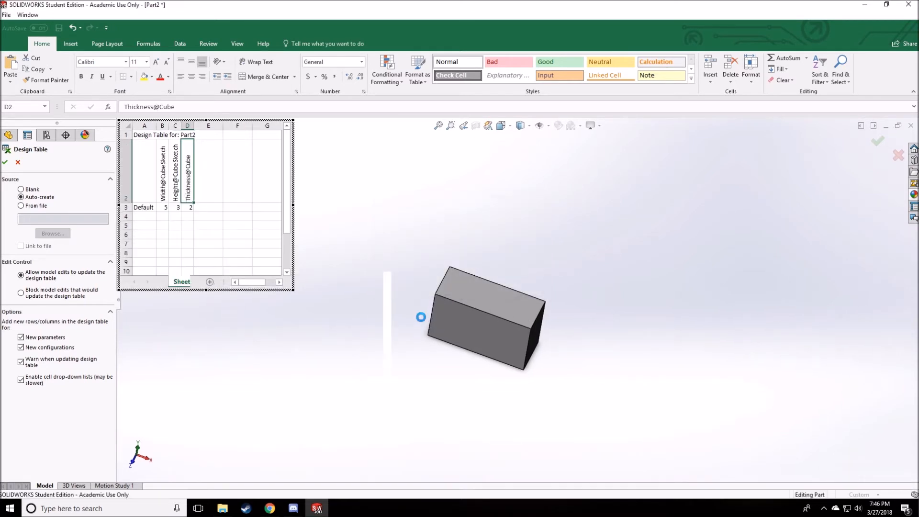
left_click(220, 151)
left_click_drag(294, 203, 333, 201)
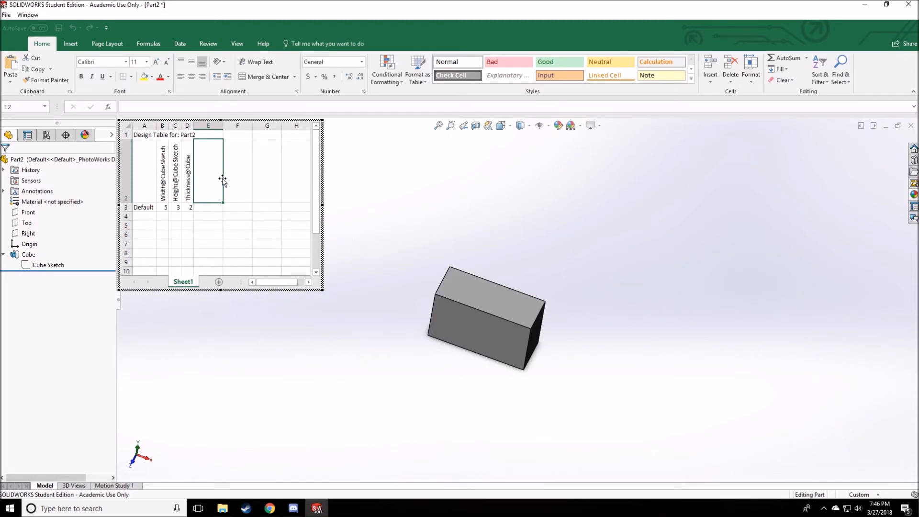
- Add a Config 1 row to the design table with width 7, height 10 and thickness 5
left_click(147, 217)
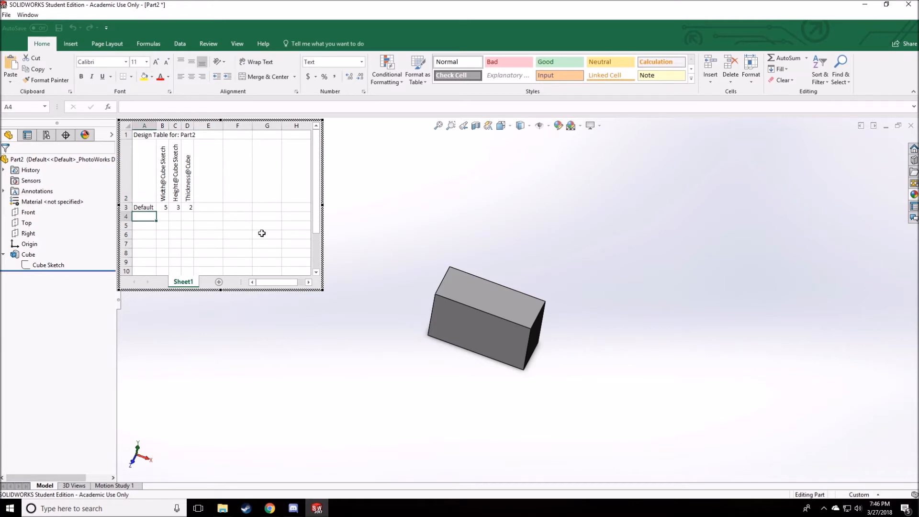
type("Config 1")
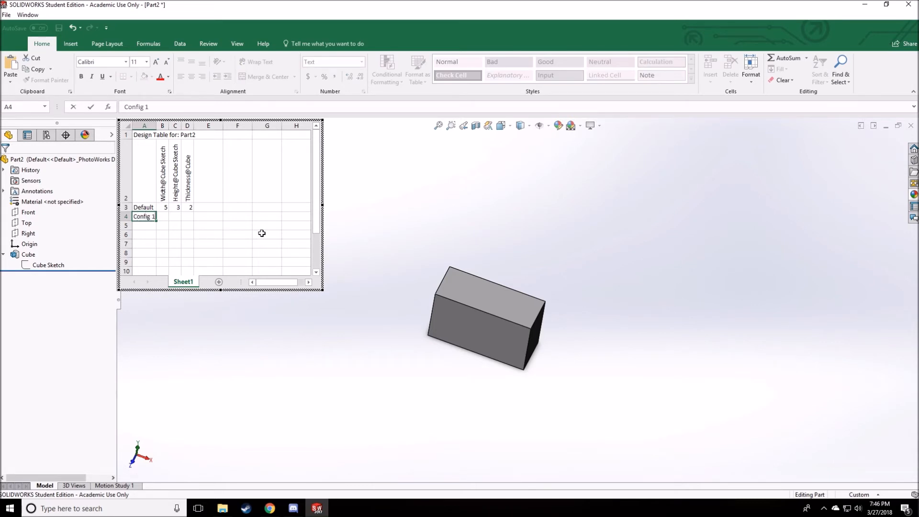
key("Return")
left_click(165, 217)
type("7")
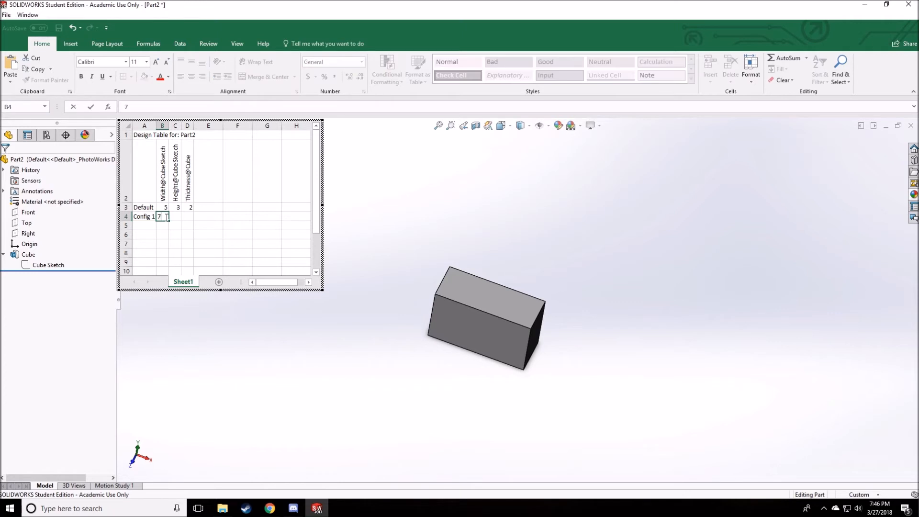
left_click(175, 215)
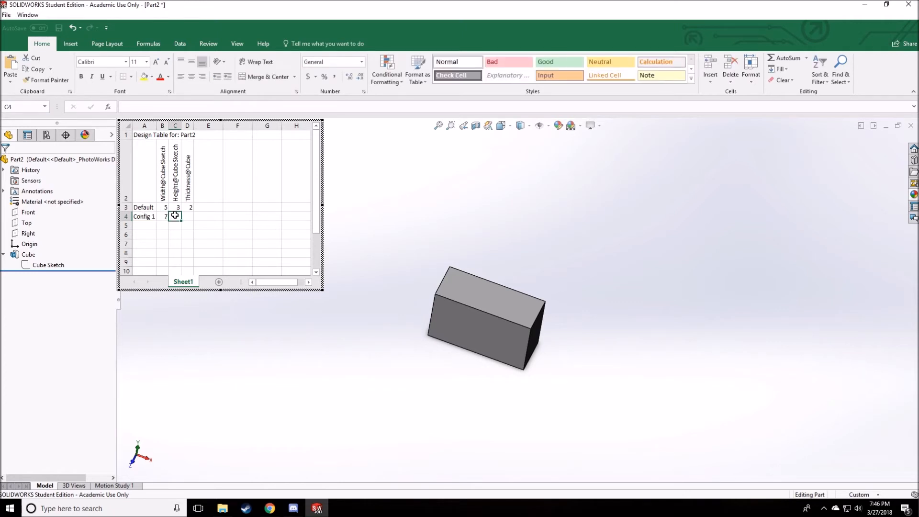
type("10")
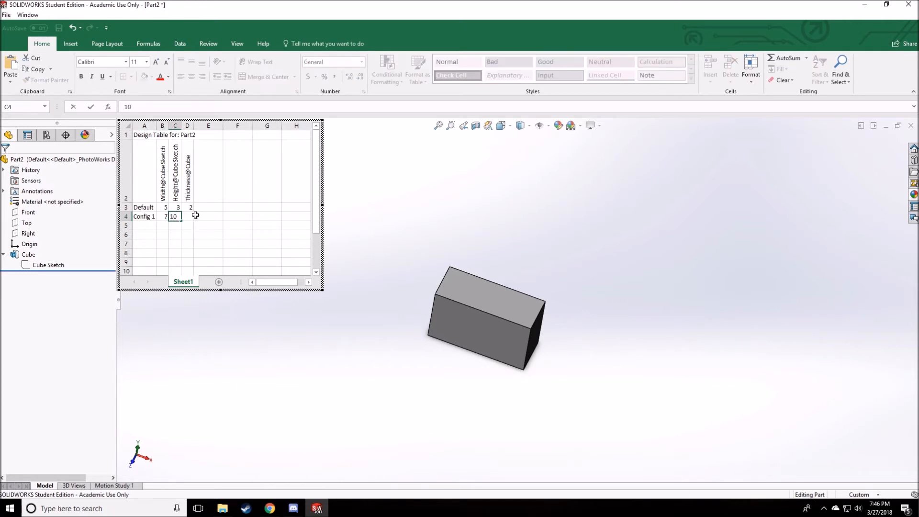
left_click(192, 215)
type("5")
key("Return")
- Add a Config 2 row to the design table with width 11, height 13 and thickness 1
left_click(143, 223)
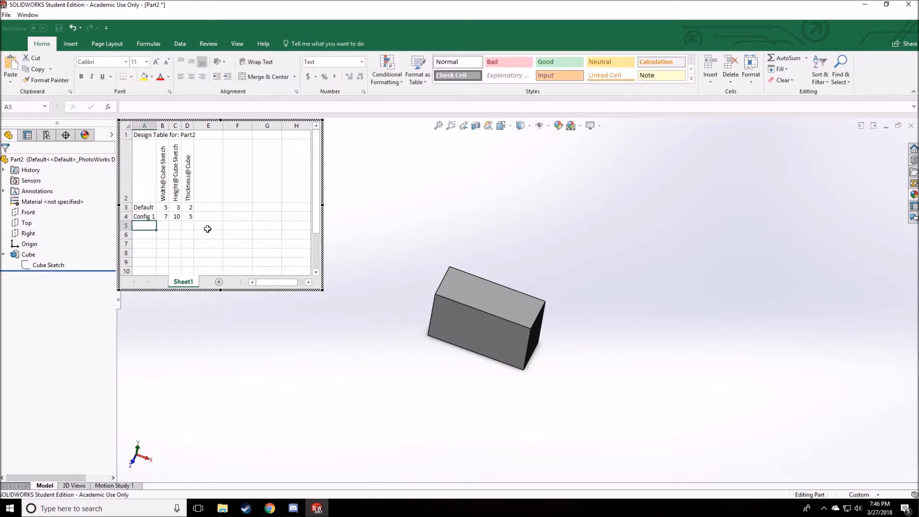
type("Config 1")
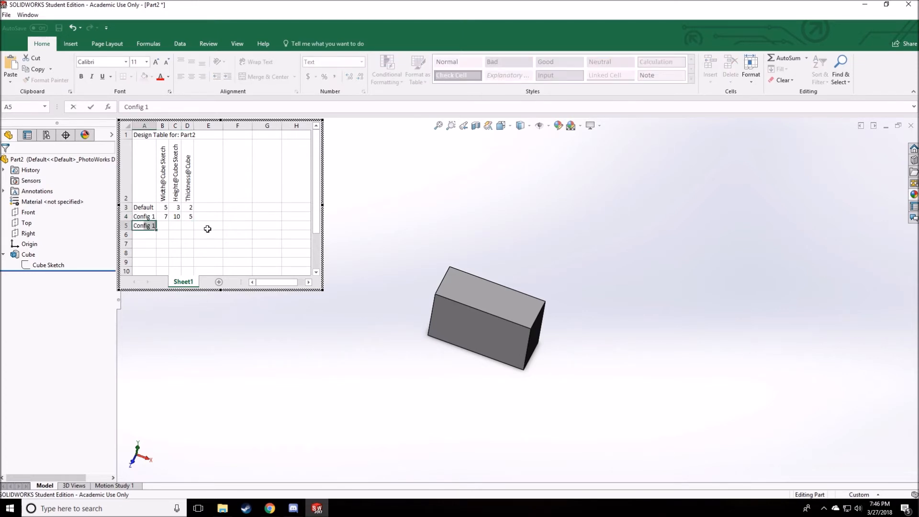
key("BackSpace")
type("2")
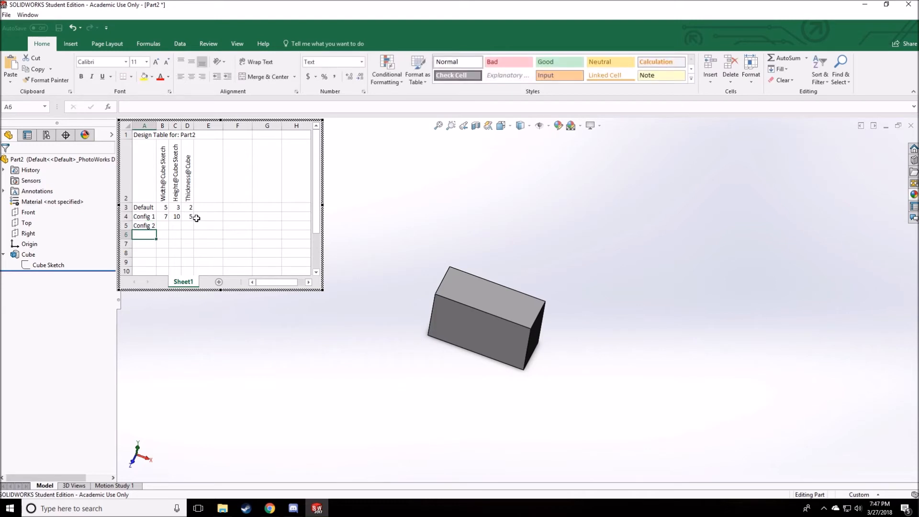
left_click(163, 225)
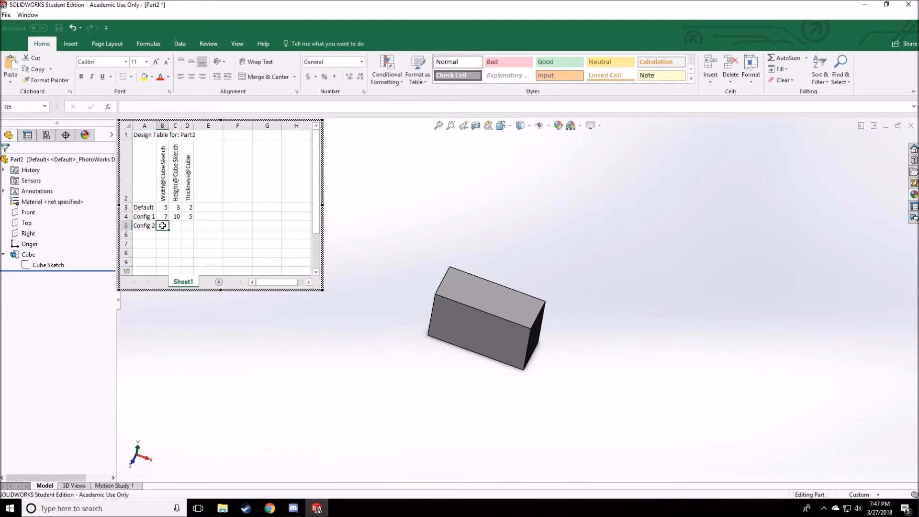
type("11")
key("Tab")
type("13")
key("Tab")
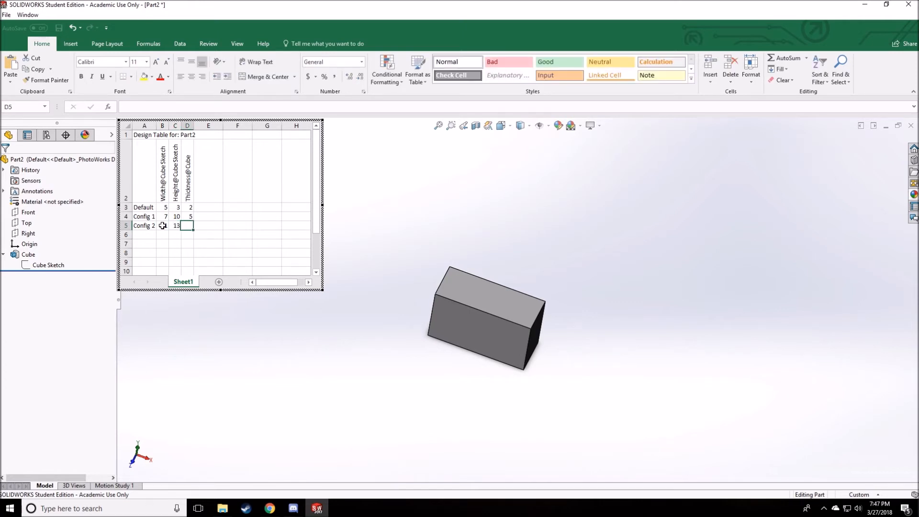
type("1")
key("Return")
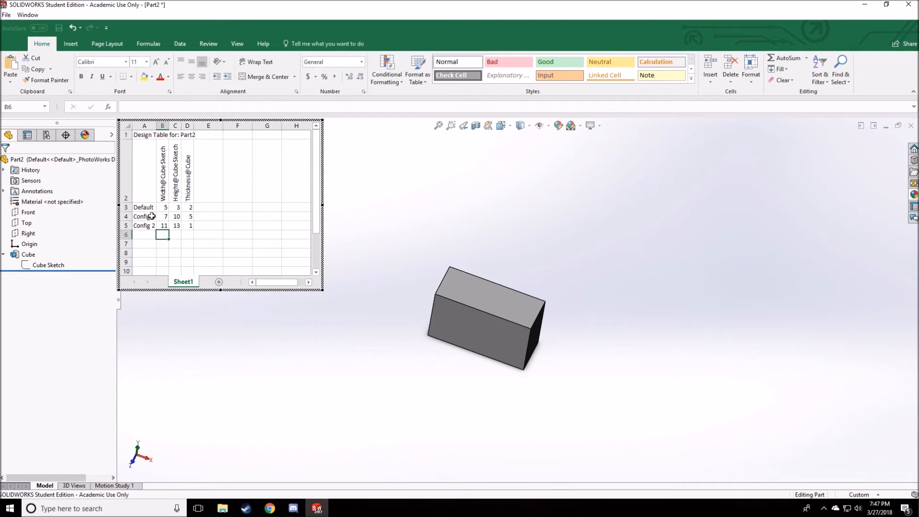
- Close the design table to generate its configurations and display the part's configuration list
left_click(389, 220)
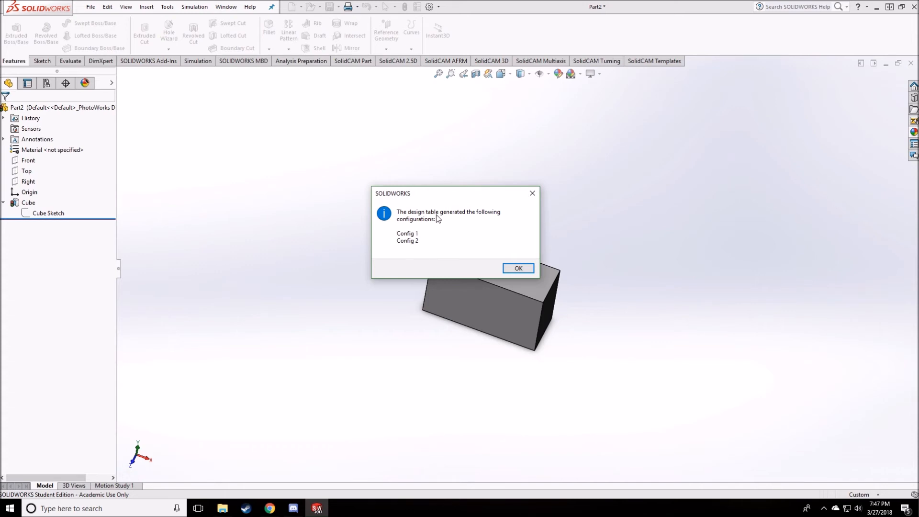
left_click(518, 268)
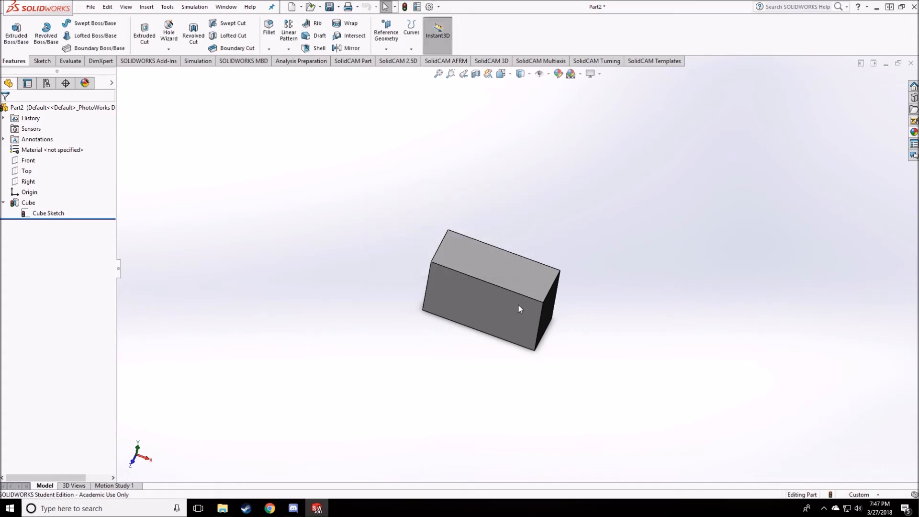
left_click(46, 84)
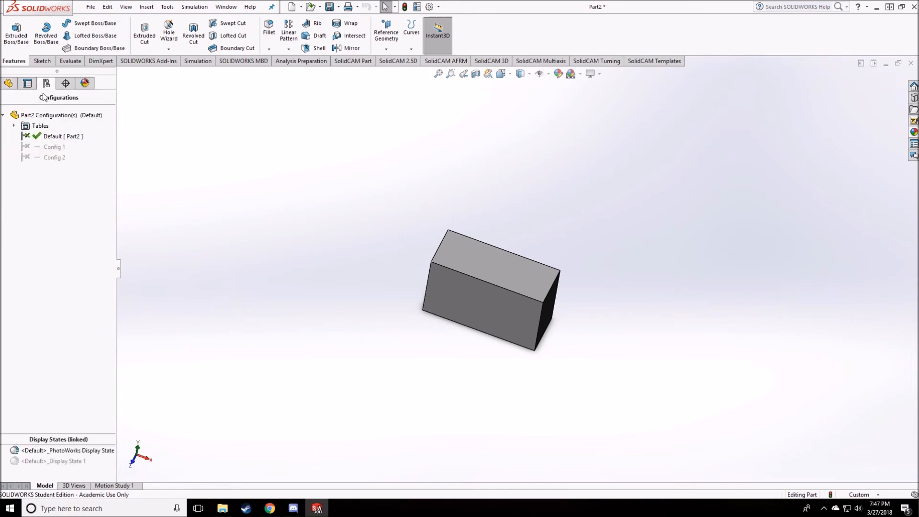
- Activate Config 1 and Config 2 in turn to compare their block sizes, and return to the Default configuration with a rebuild
double_click(53, 148)
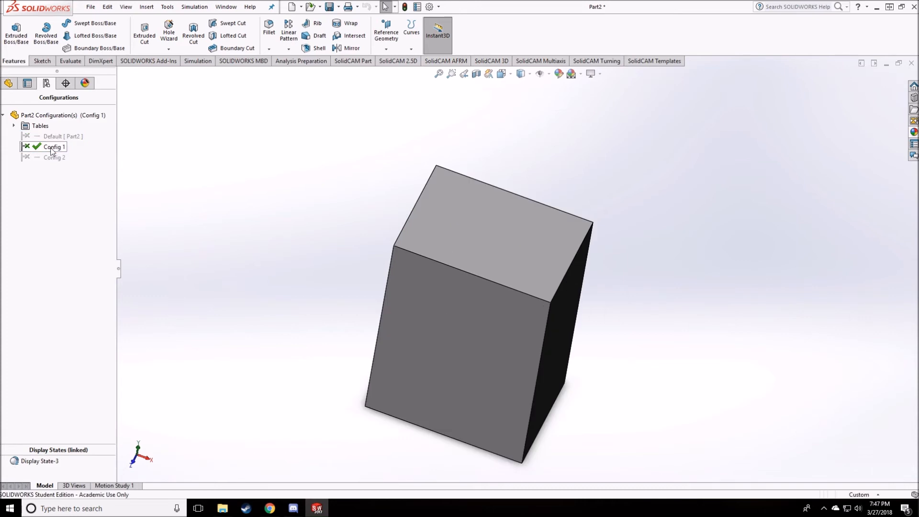
middle_click_drag(338, 237, 320, 148)
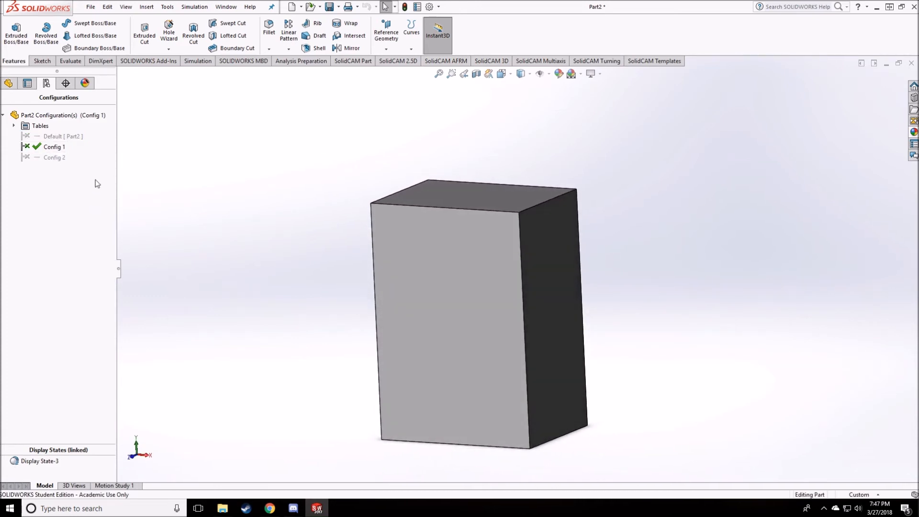
double_click(52, 157)
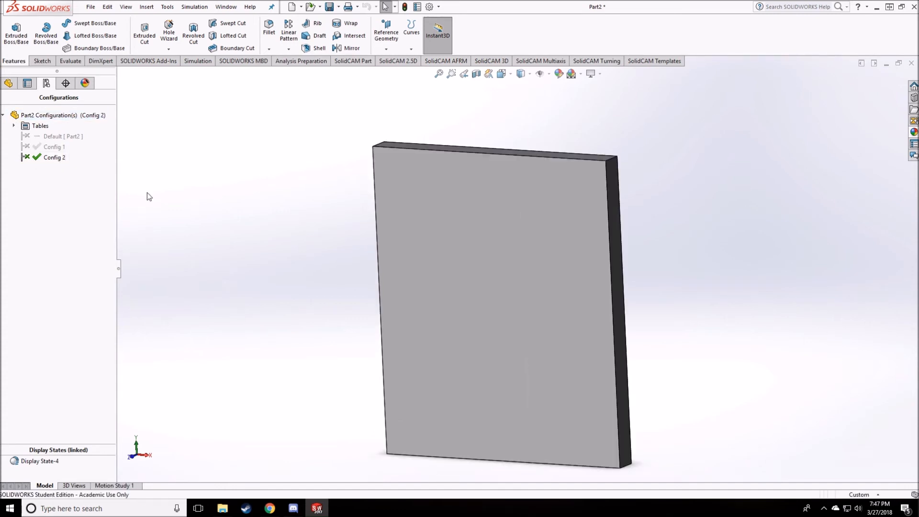
double_click(46, 147)
double_click(66, 135)
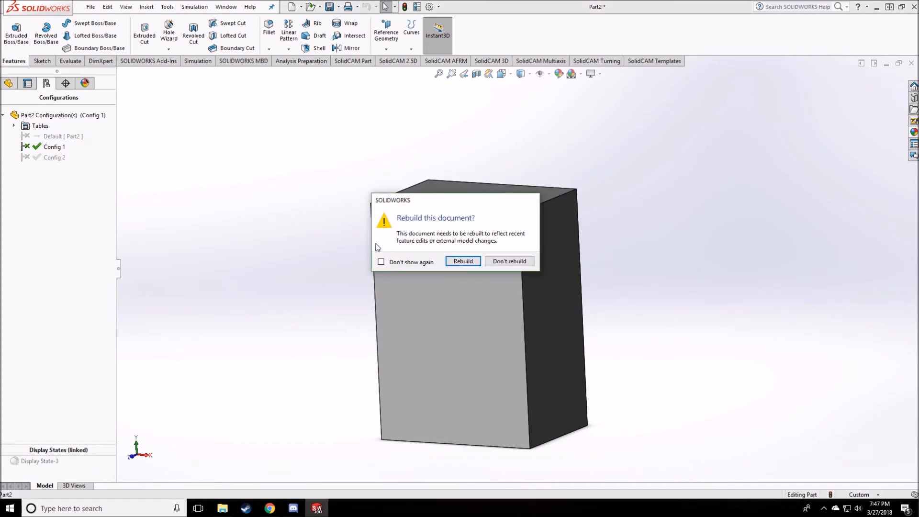
left_click(462, 262)
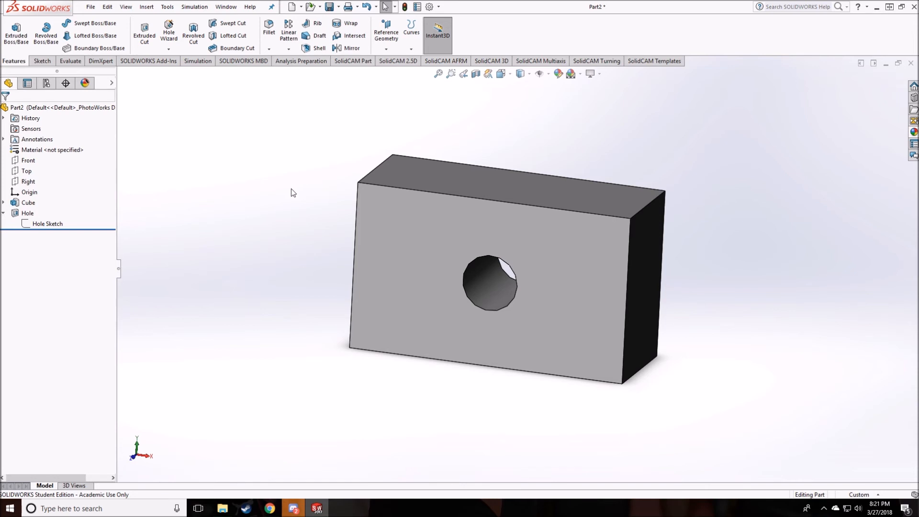
- Examine the round hole through the block's large front face from several angles
scroll(283, 220, "up", 1)
scroll(283, 220, "down", 1)
middle_click_drag(531, 295, 543, 282)
scroll(543, 282, "up", 2)
scroll(541, 281, "down", 2)
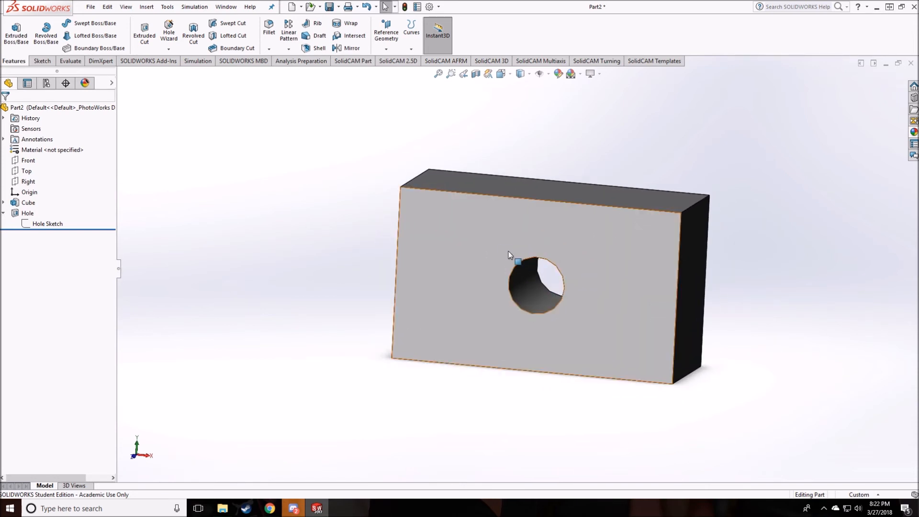
middle_click_drag(511, 255, 507, 277)
scroll(516, 261, "up", 2)
scroll(521, 251, "down", 1)
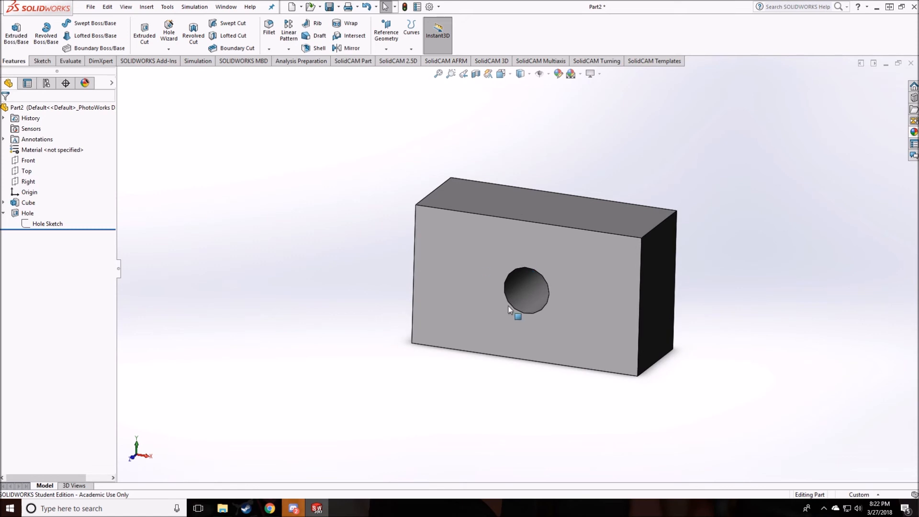
middle_click_drag(506, 290, 536, 280)
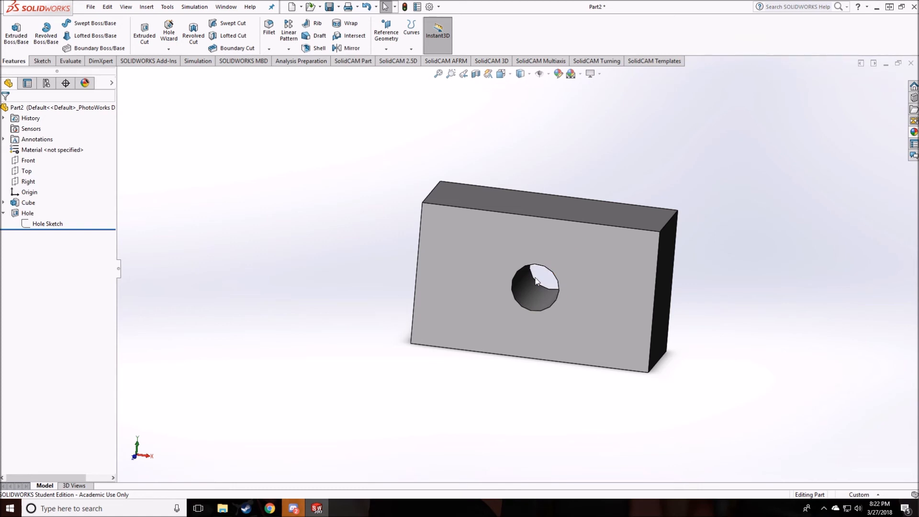
middle_click_drag(536, 279, 532, 272)
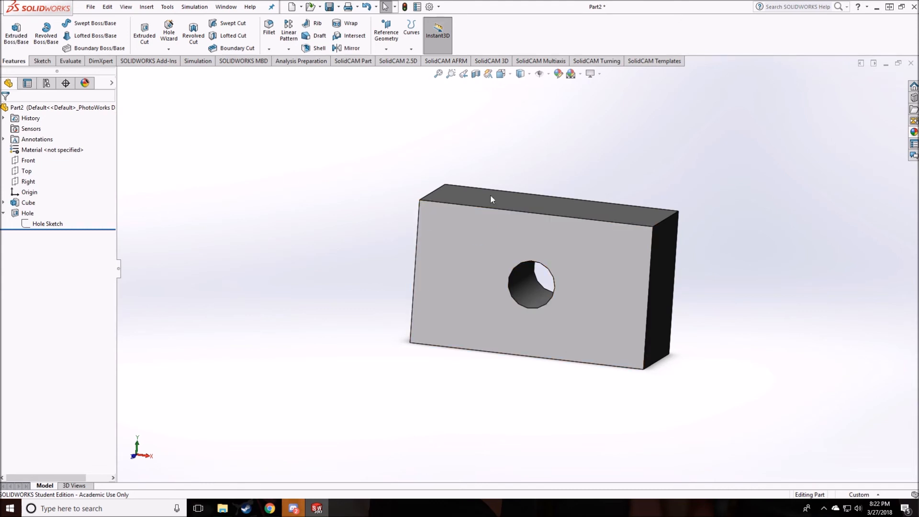
- Reopen the design table for editing and add the Hole Sketch's Diameter dimension as a new column
left_click(46, 84)
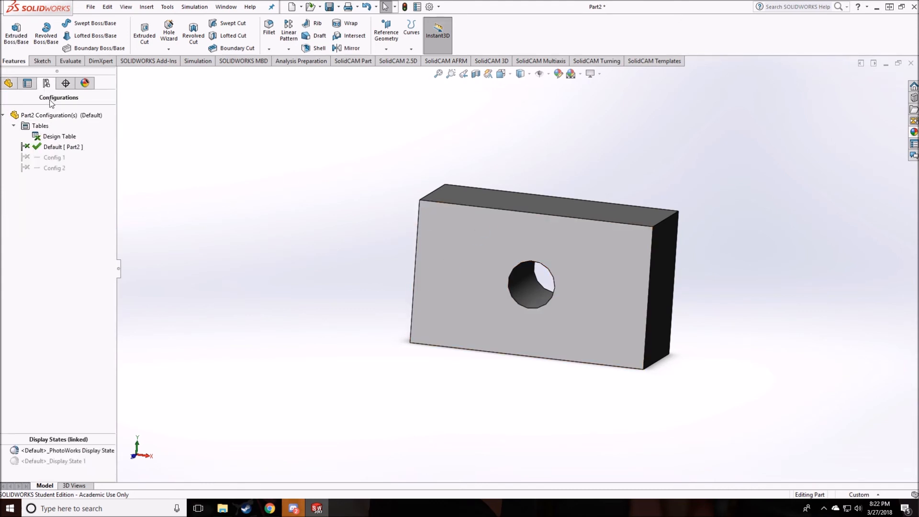
right_click(54, 139)
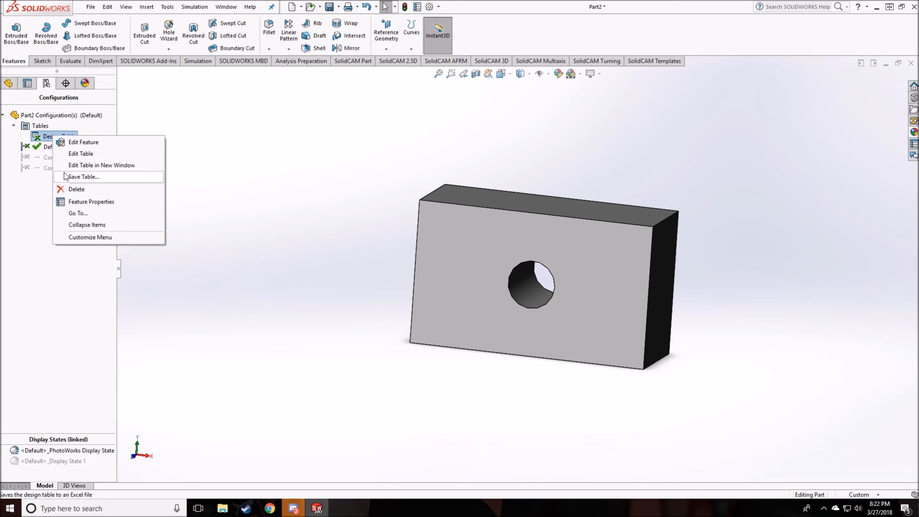
left_click(69, 154)
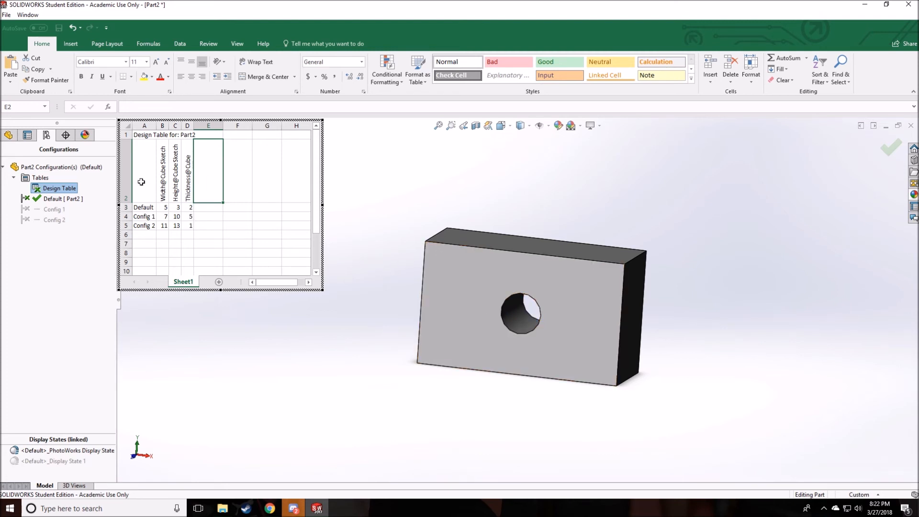
left_click(9, 136)
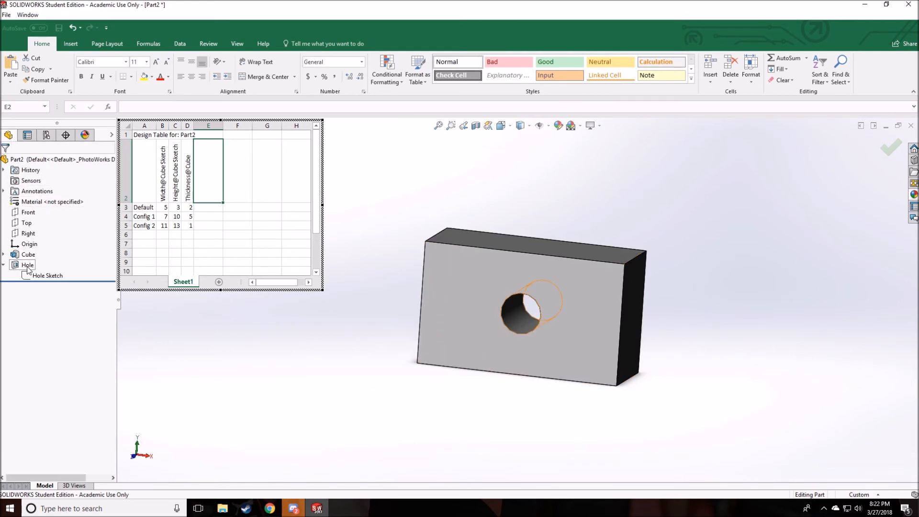
left_click(43, 277)
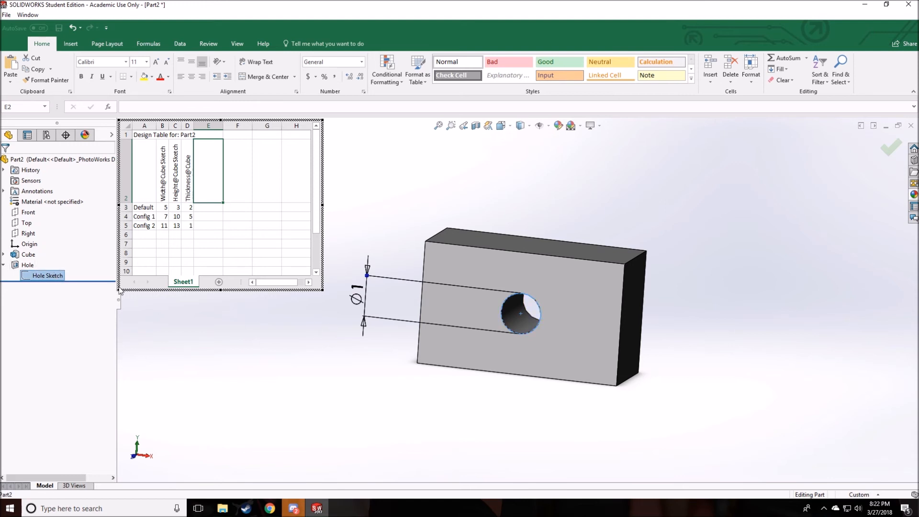
double_click(355, 292)
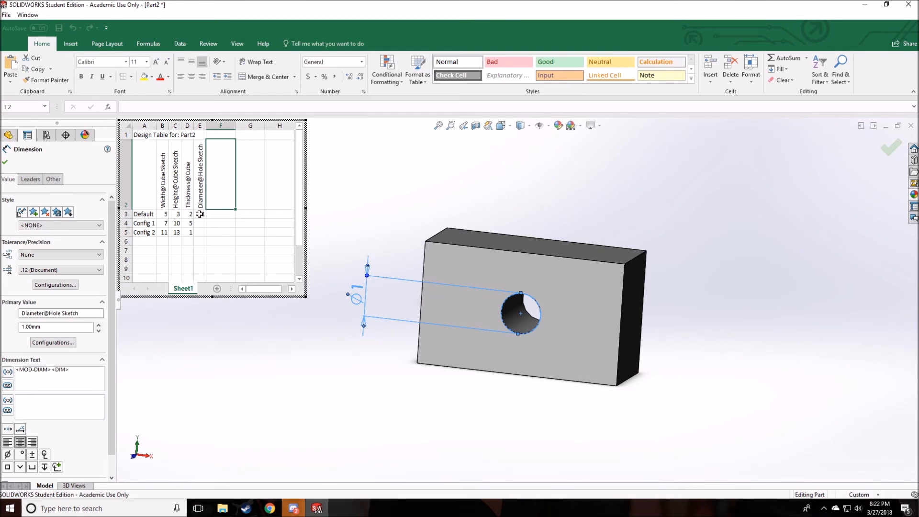
left_click(5, 164)
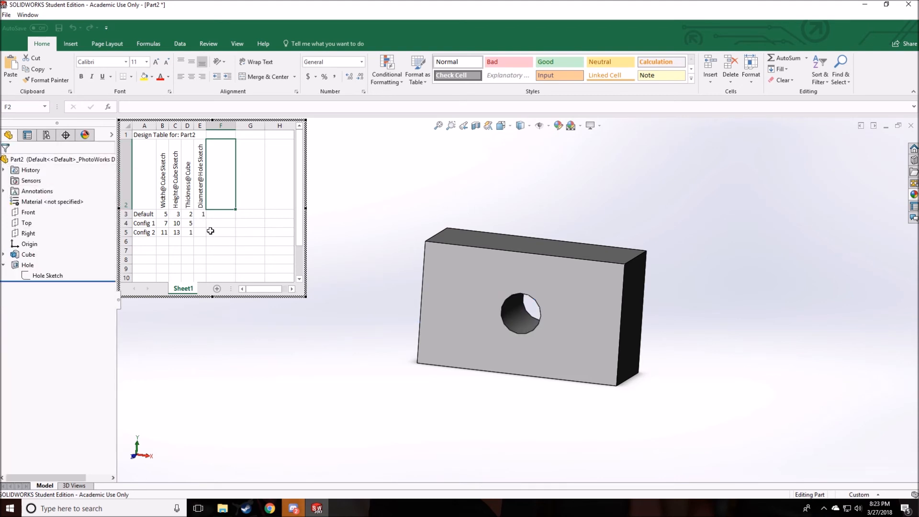
double_click(28, 256)
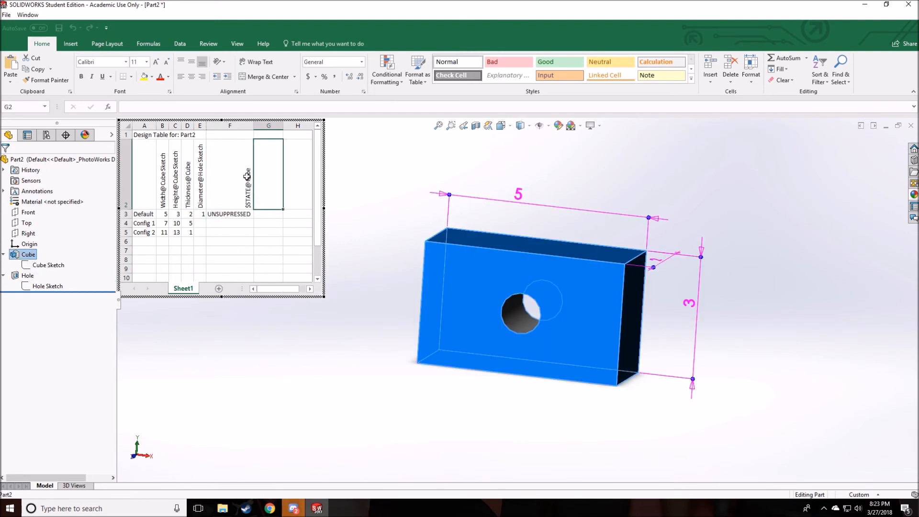
left_click(233, 126)
right_click(232, 126)
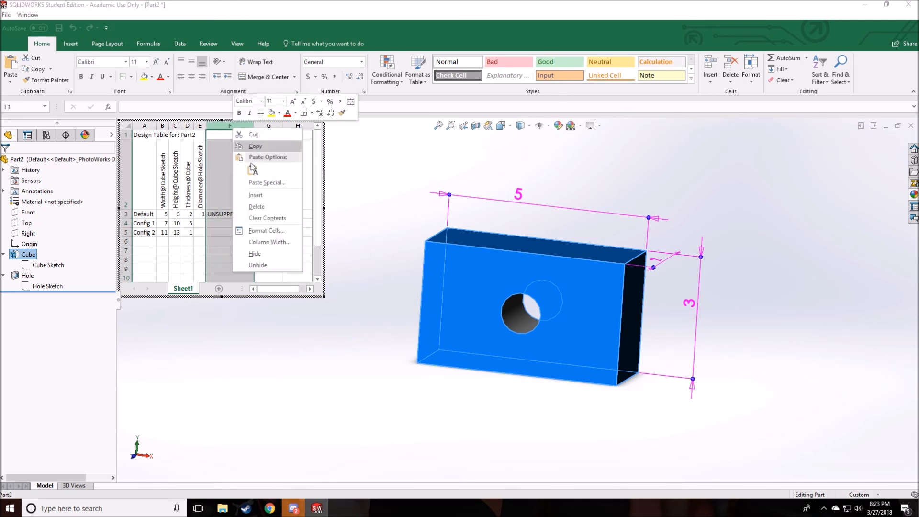
left_click(254, 206)
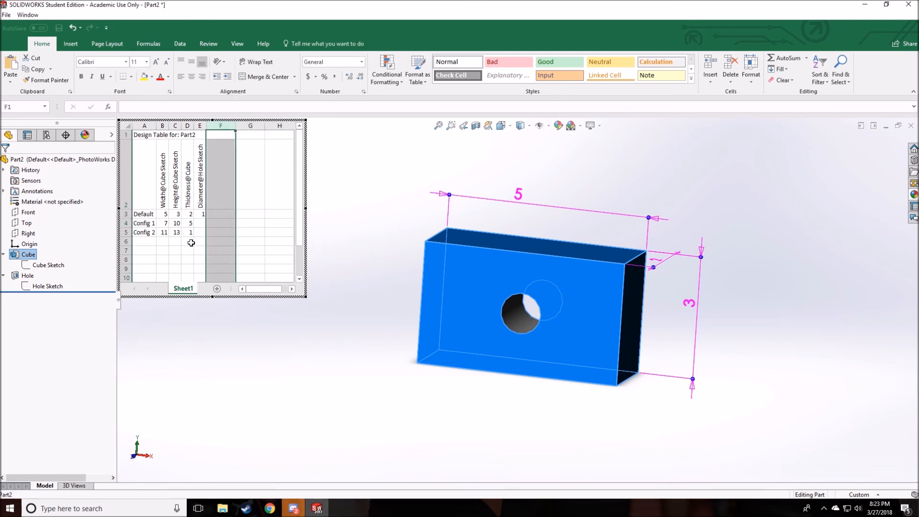
- Set the hole diameter to 3 for Config 1 and 5 for Config 2, and close the design table
left_click(200, 232)
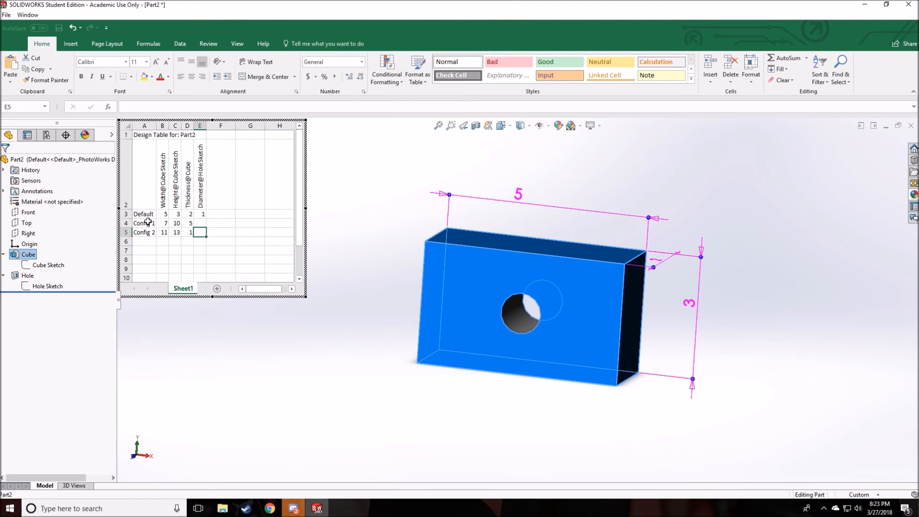
left_click(201, 224)
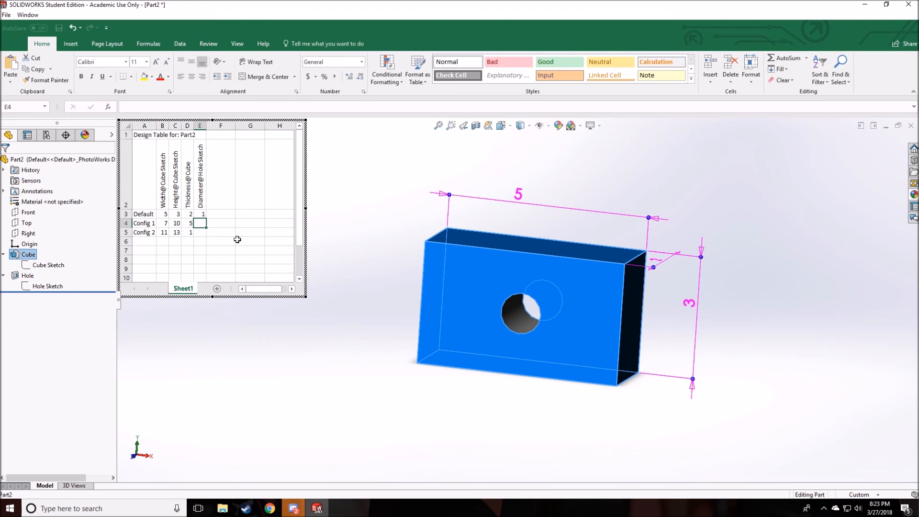
type("3")
key("Return")
type("5")
key("Return")
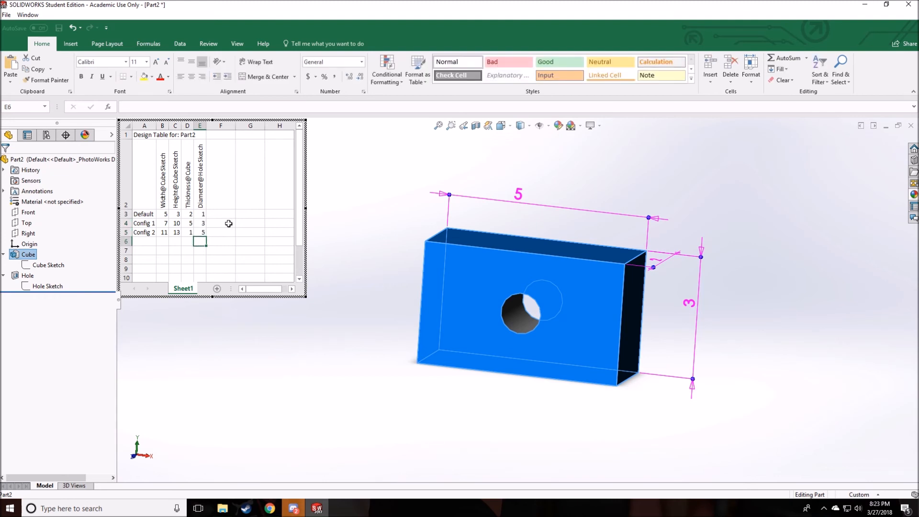
left_click(364, 178)
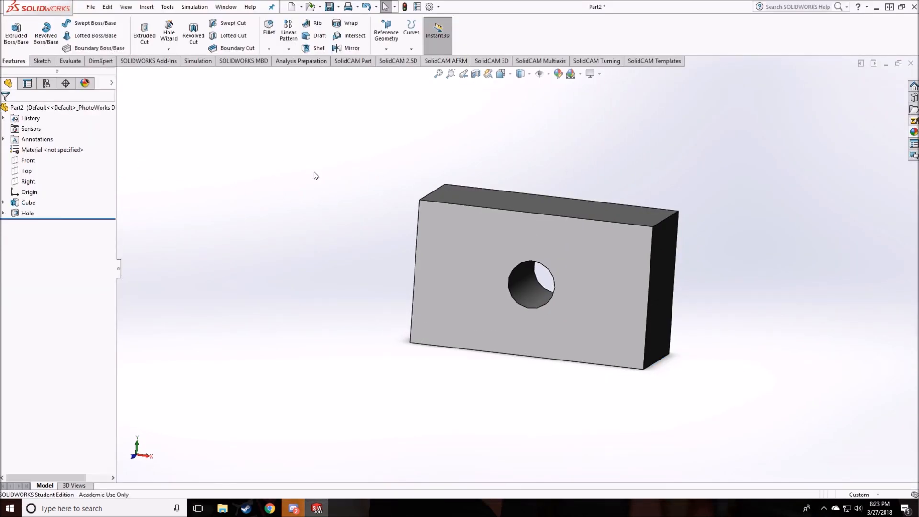
- Unsuppress the Hole feature in Config 1 and display its sketch's diameter dimension
left_click(46, 83)
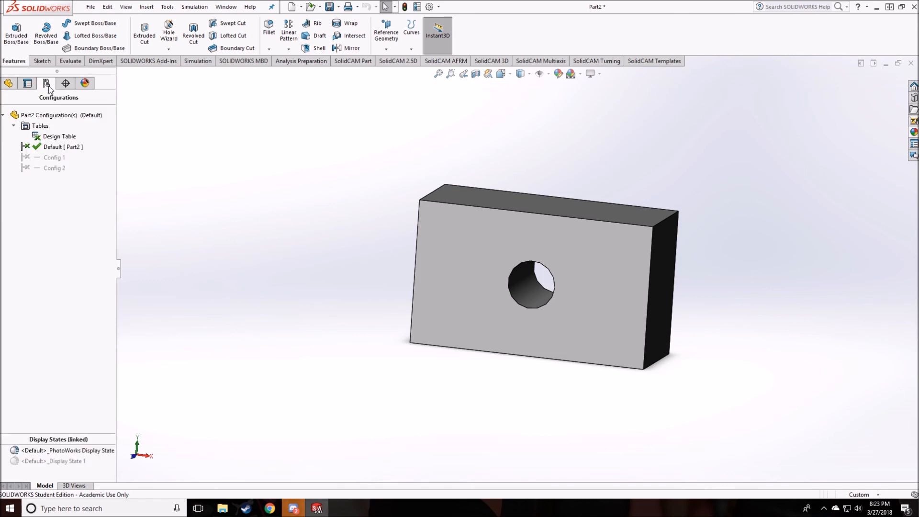
double_click(30, 159)
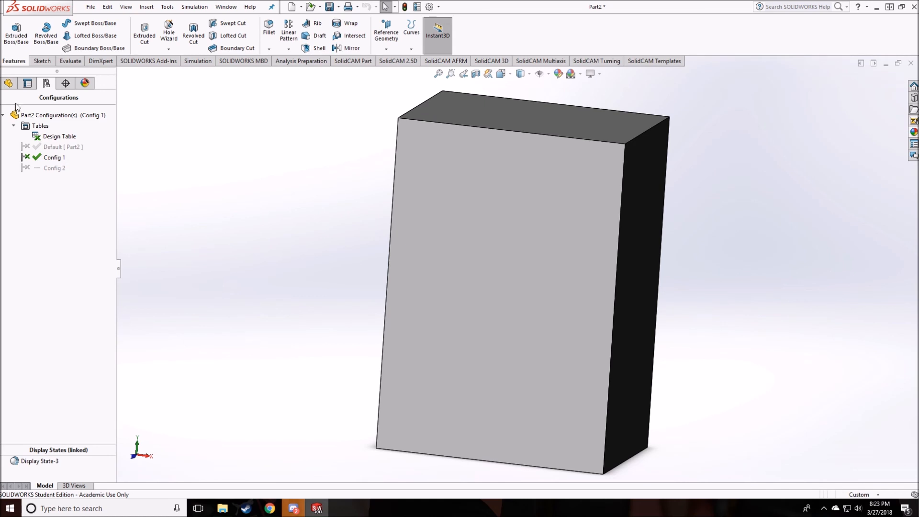
left_click(8, 84)
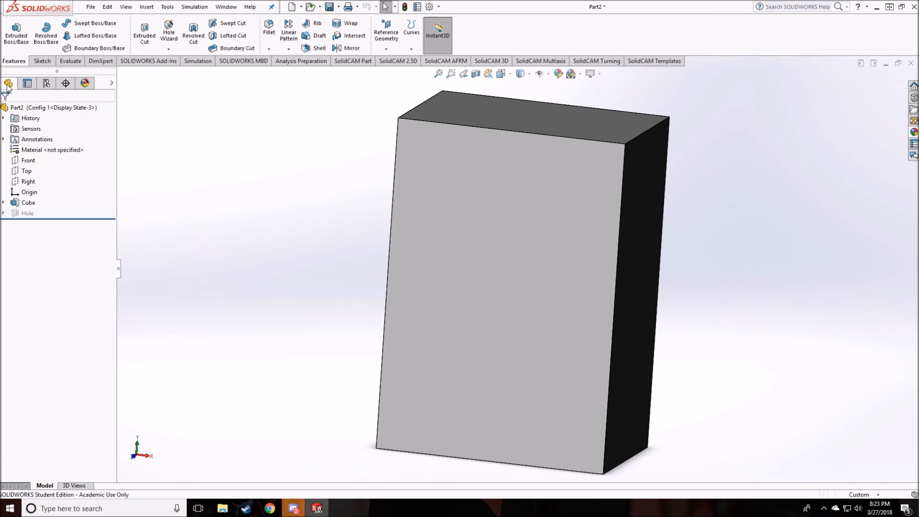
left_click(28, 214)
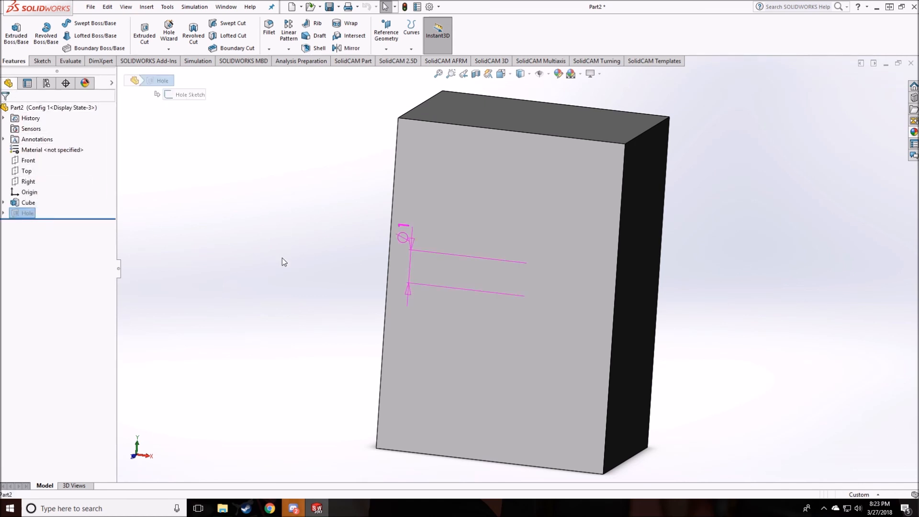
right_click(29, 214)
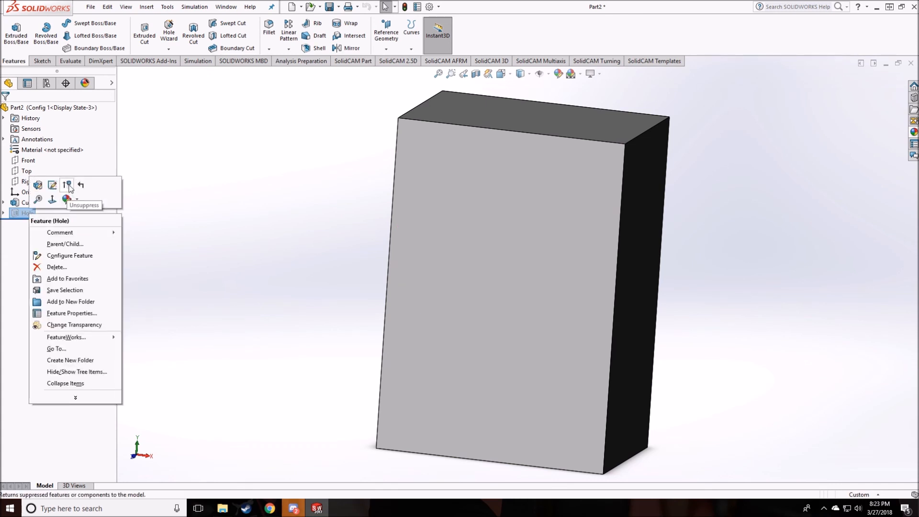
left_click(72, 188)
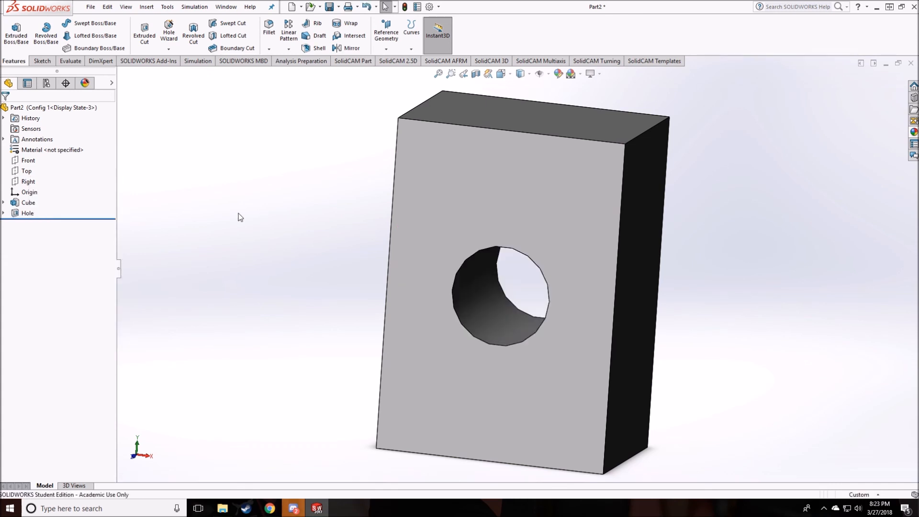
left_click(3, 213)
left_click(48, 223)
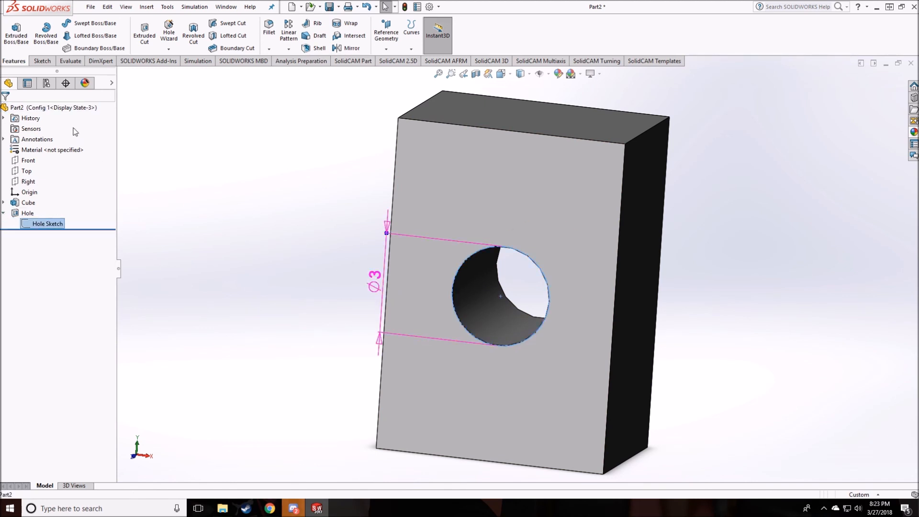
- Unsuppress the Hole feature in Config 2 and display the hole's diameter dimension
left_click(46, 84)
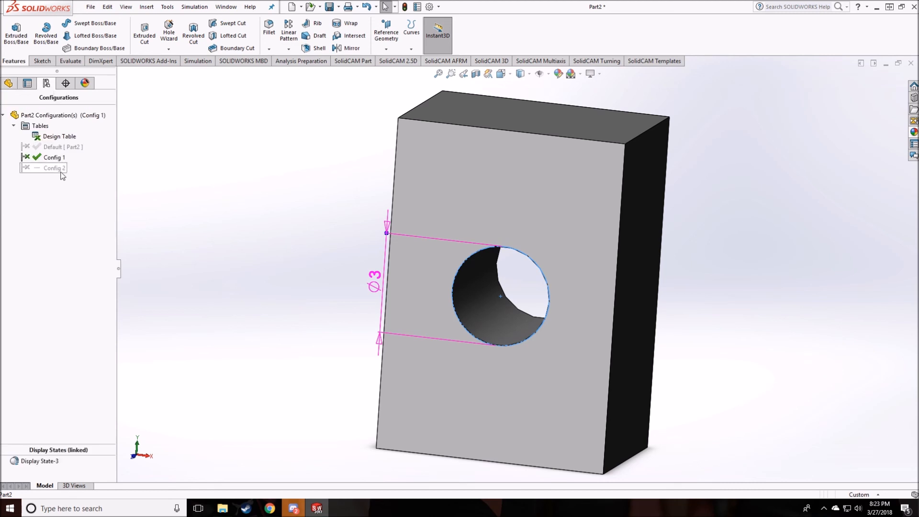
double_click(27, 168)
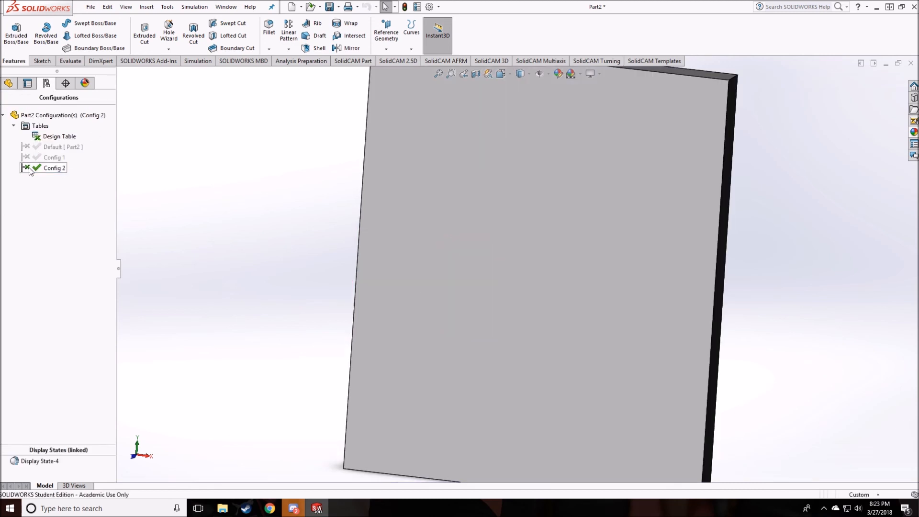
left_click(13, 85)
right_click(23, 212)
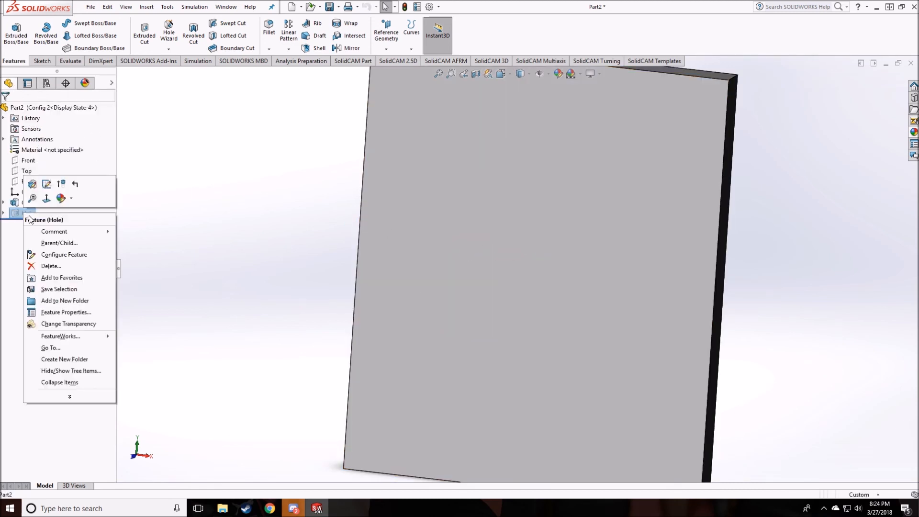
left_click(61, 185)
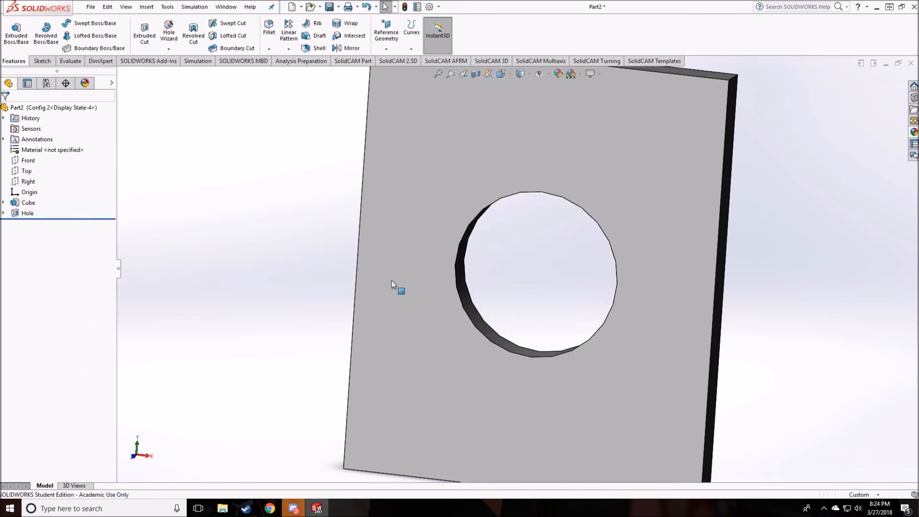
left_click(27, 213)
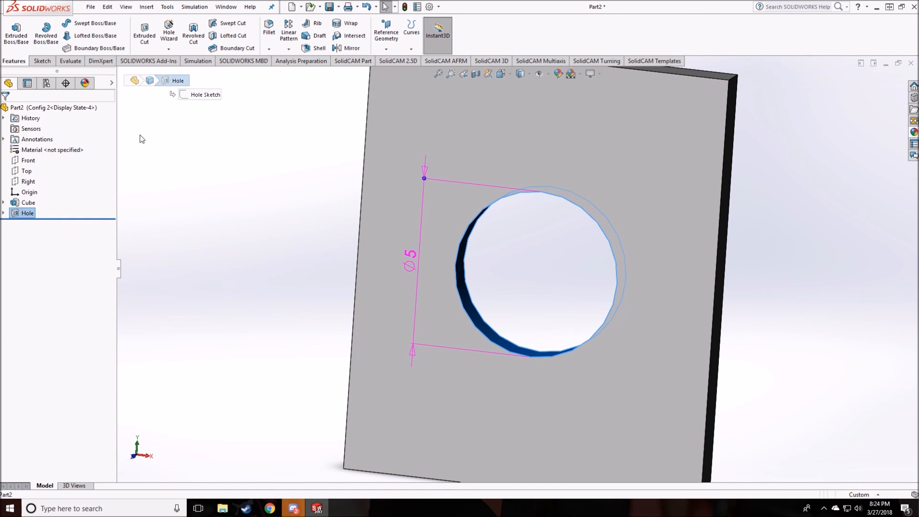
- Open the design table for editing again, ready at the empty header cell beside the hole diameter column
left_click(46, 84)
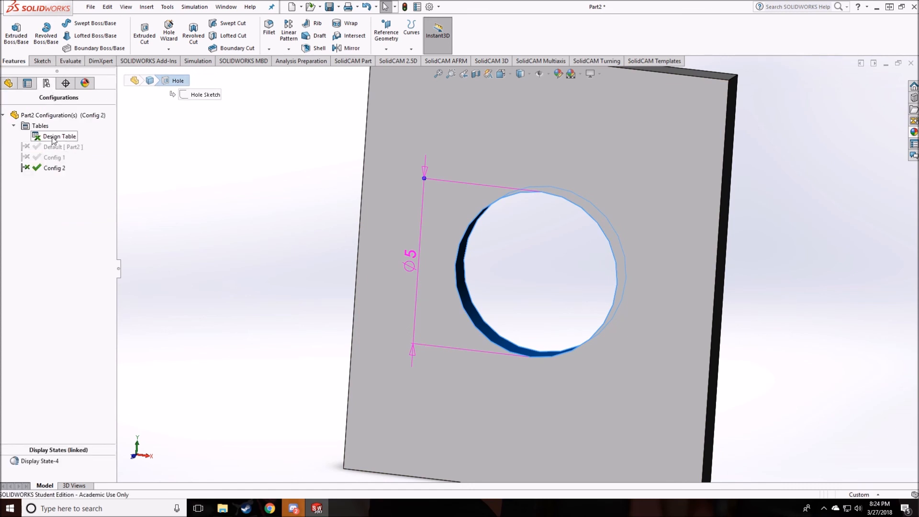
right_click(53, 136)
left_click(78, 157)
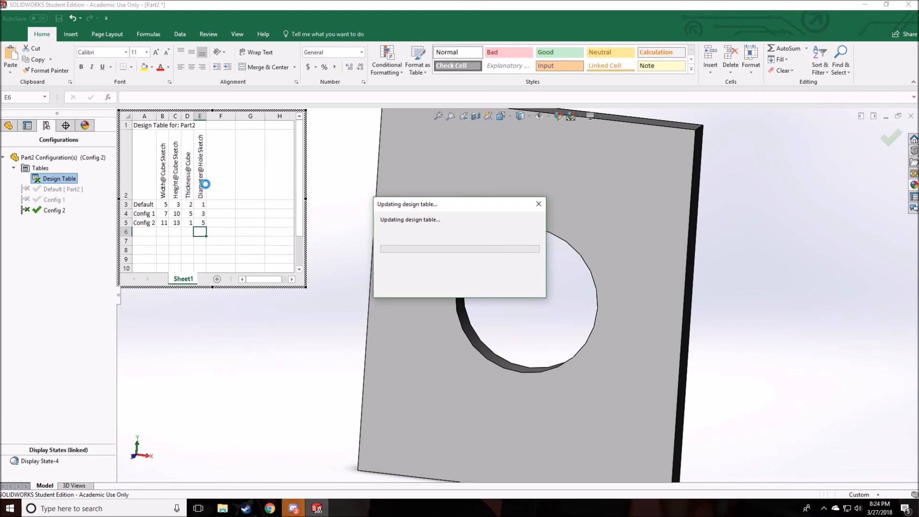
left_click(207, 200)
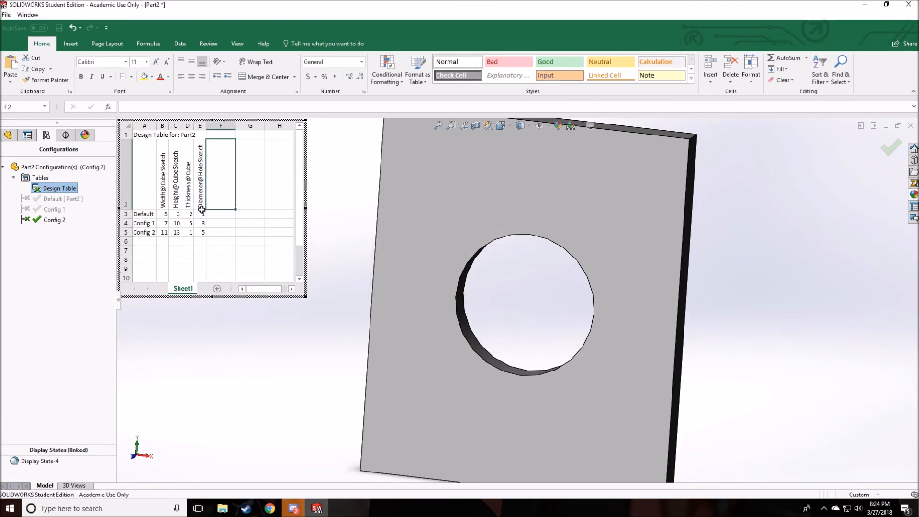